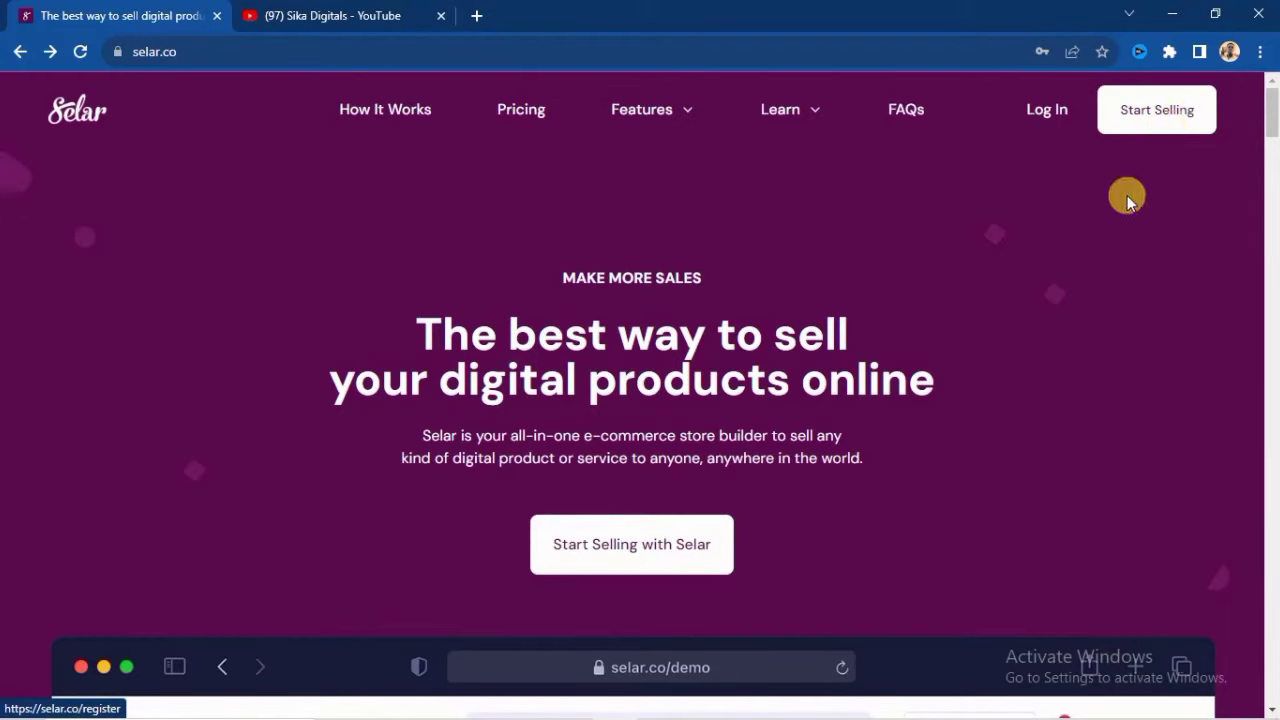
- Register a new Selar seller account with an e-mail address, full name and password
left_click(1173, 136)
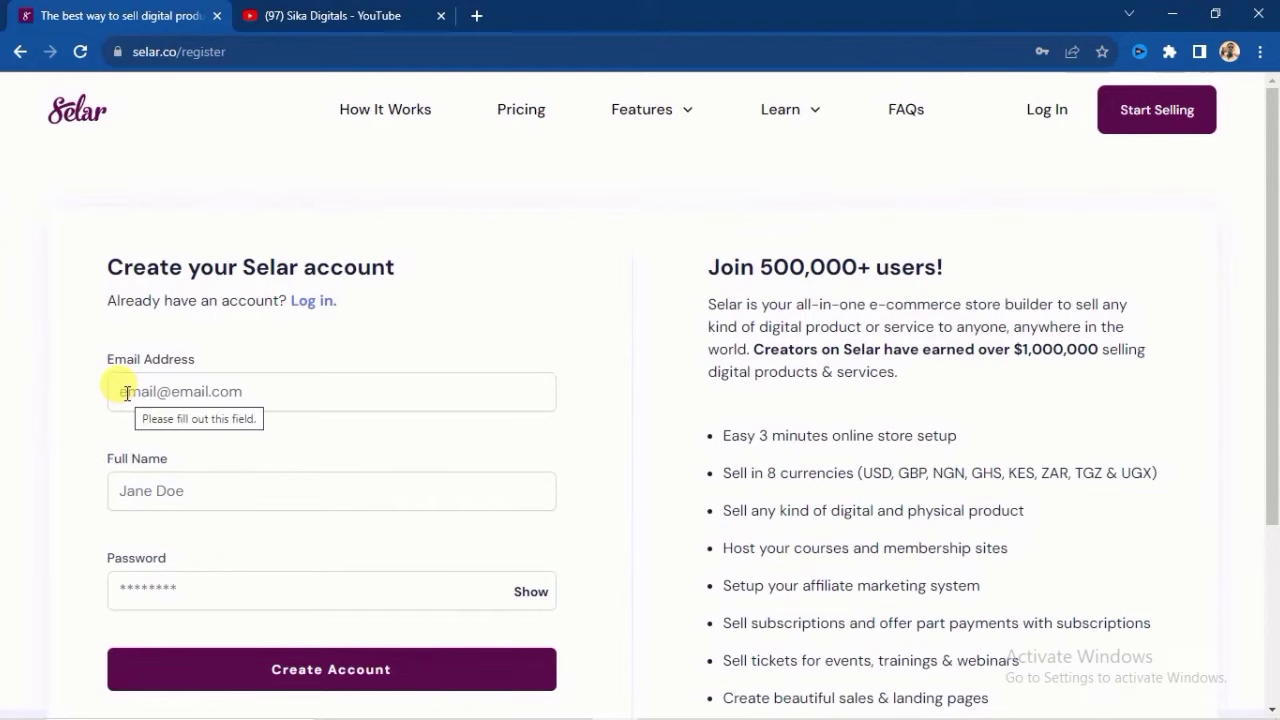
scroll(128, 391, "down", 1)
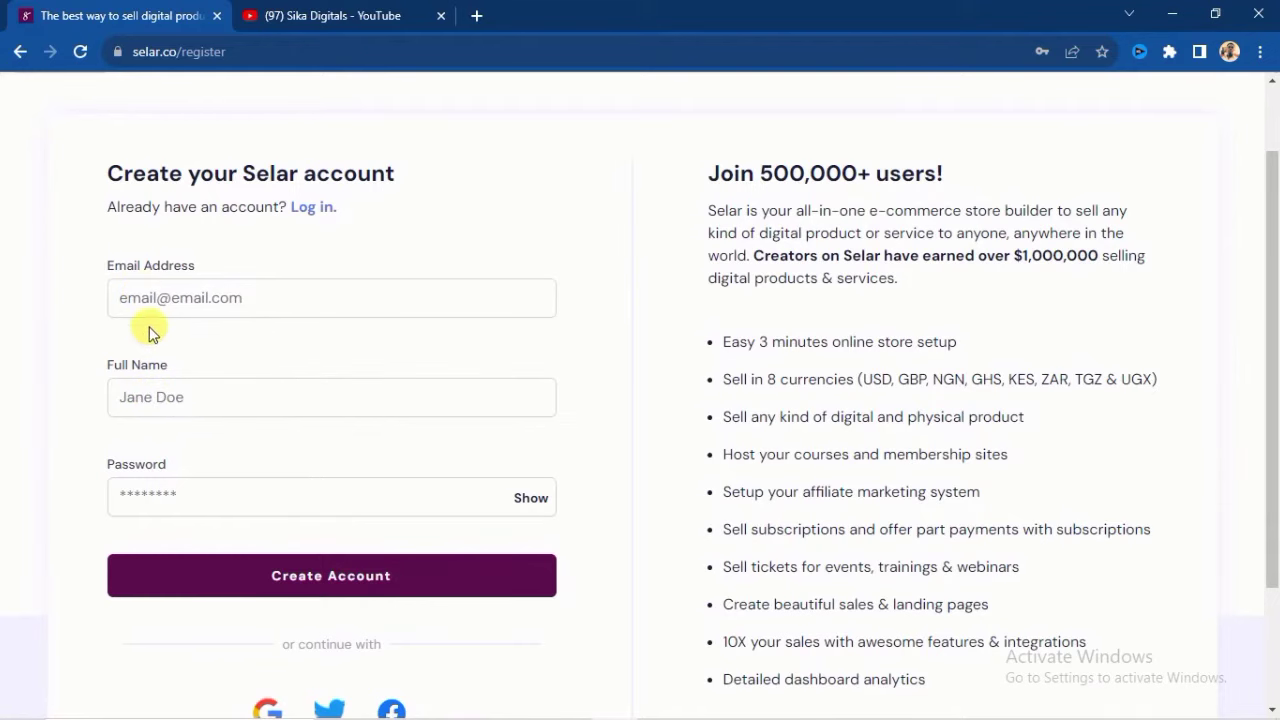
left_click(150, 300)
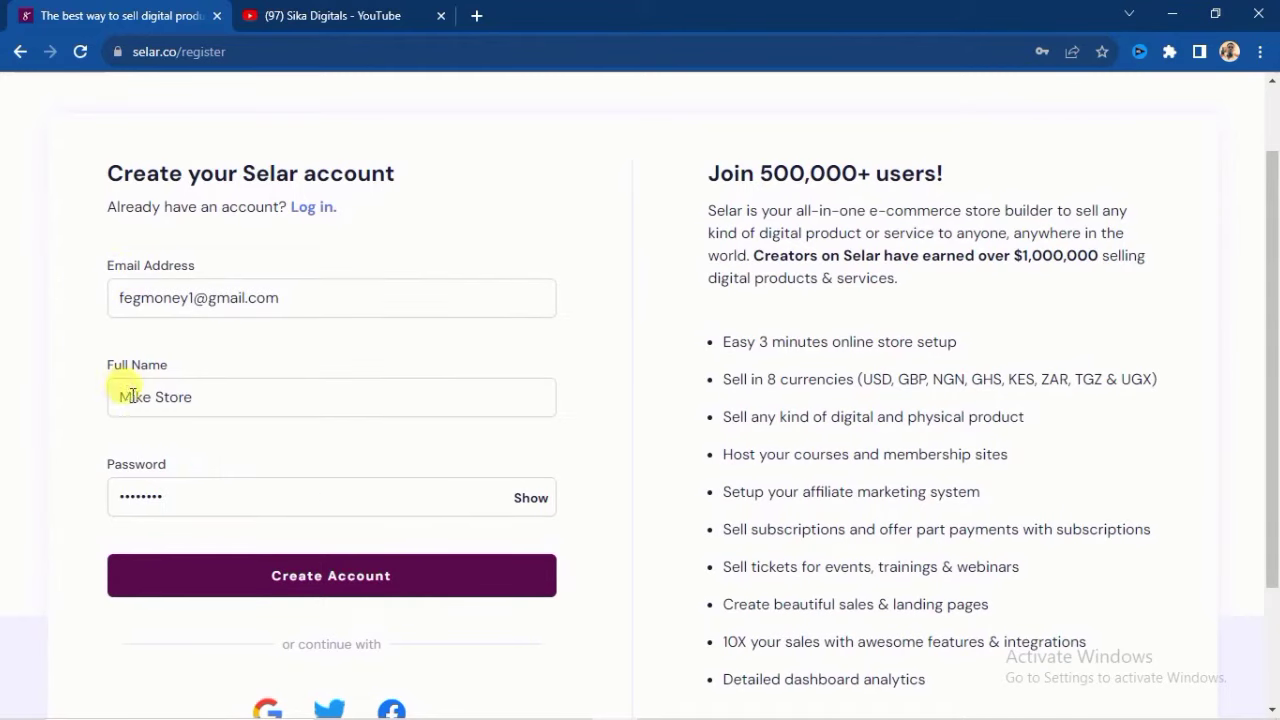
left_click(297, 583)
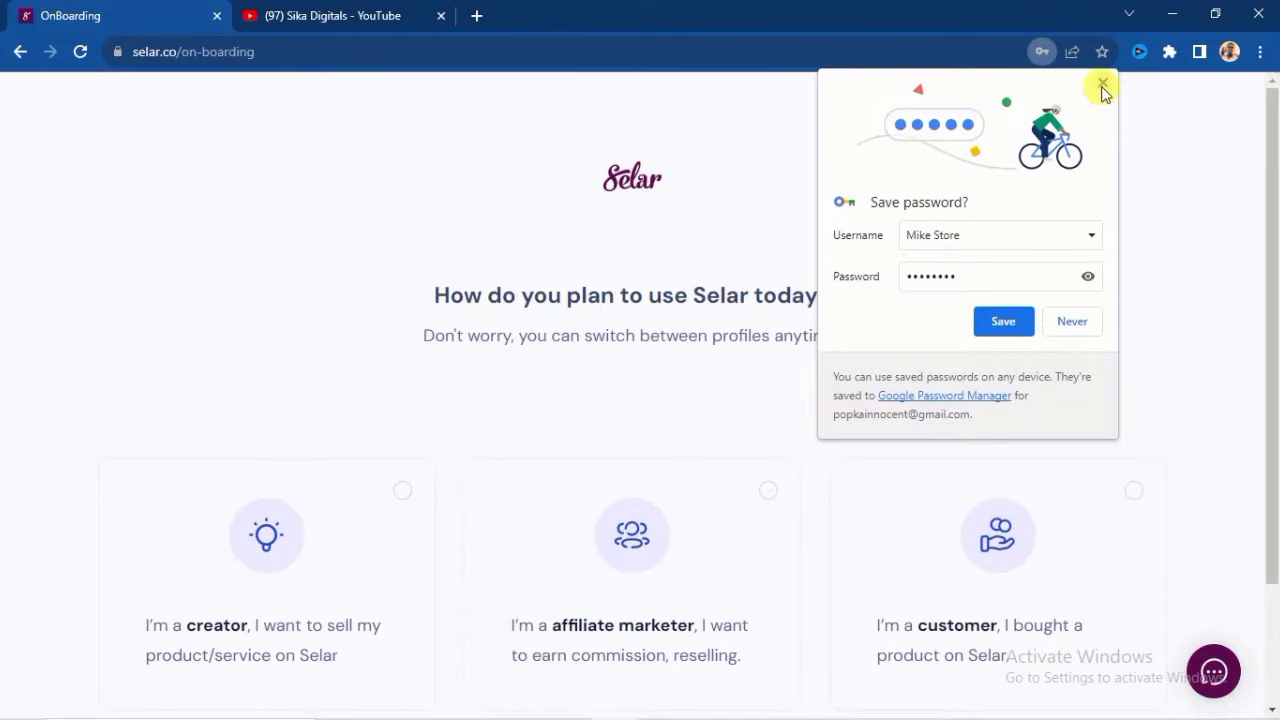
- Dismiss the browser's save-password prompt and continue into Selar with the 'I'm a creator' profile
left_click(1102, 82)
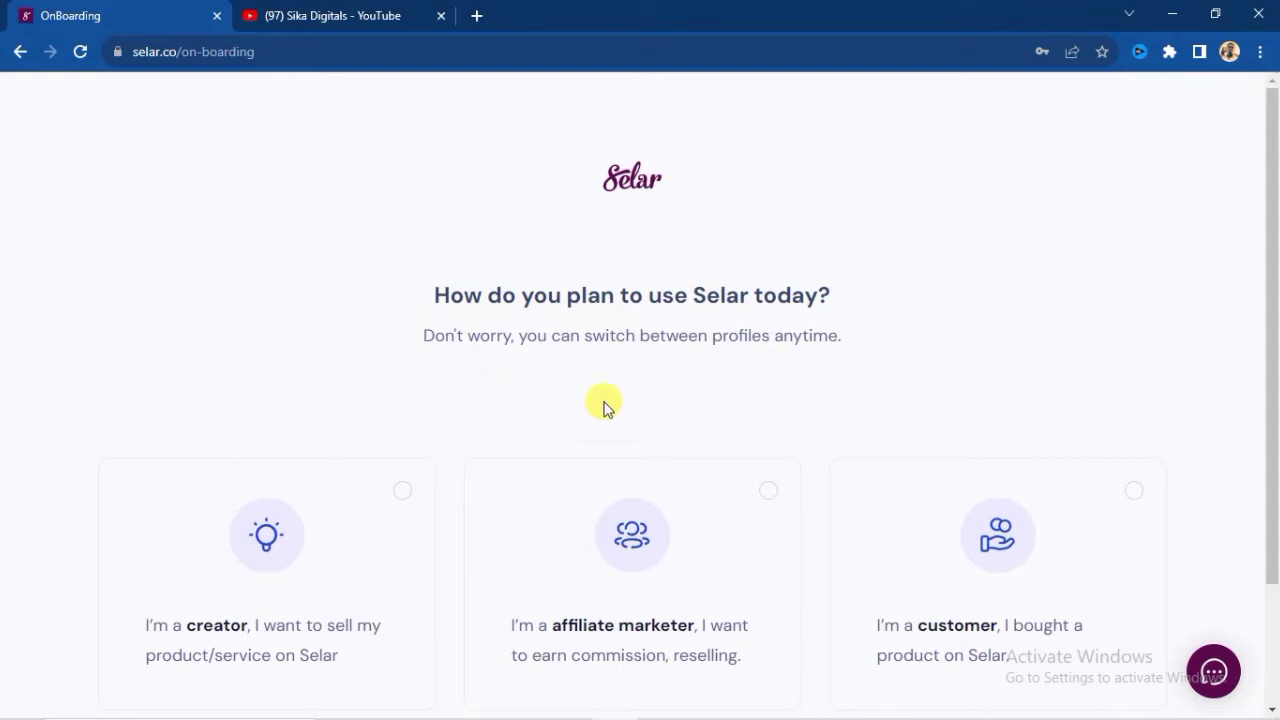
scroll(300, 480, "down", 2)
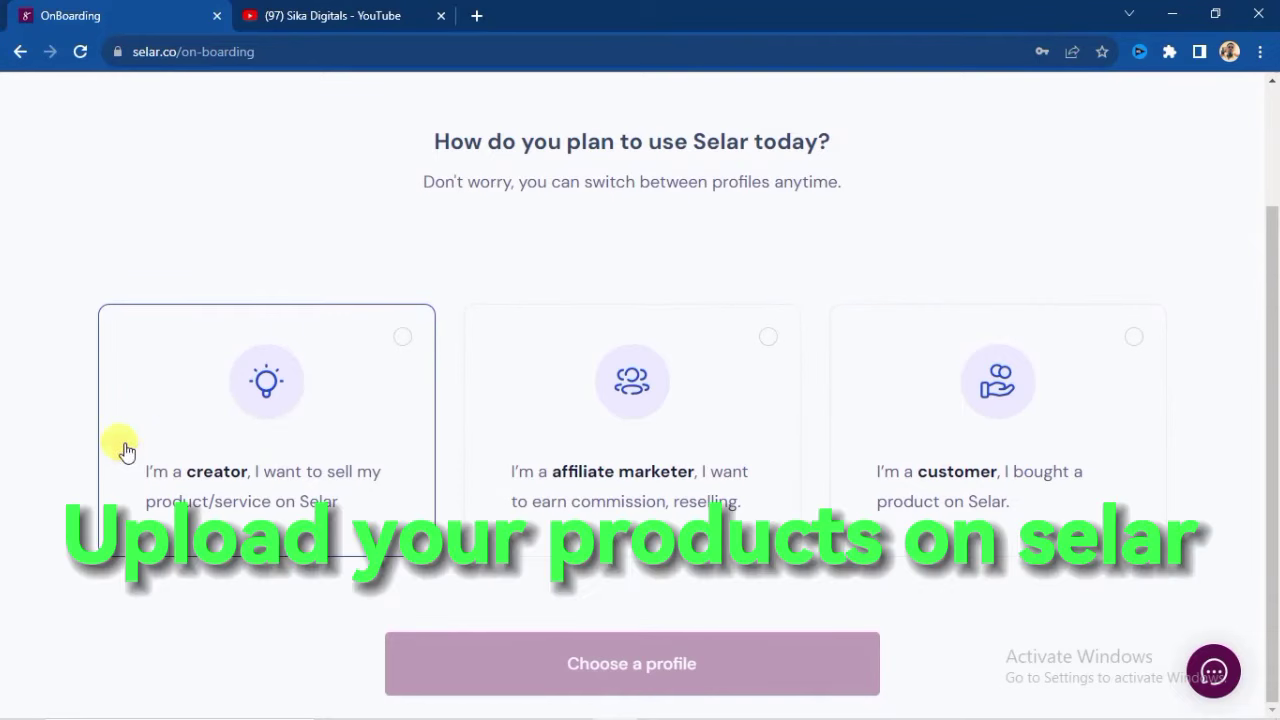
left_click(401, 349)
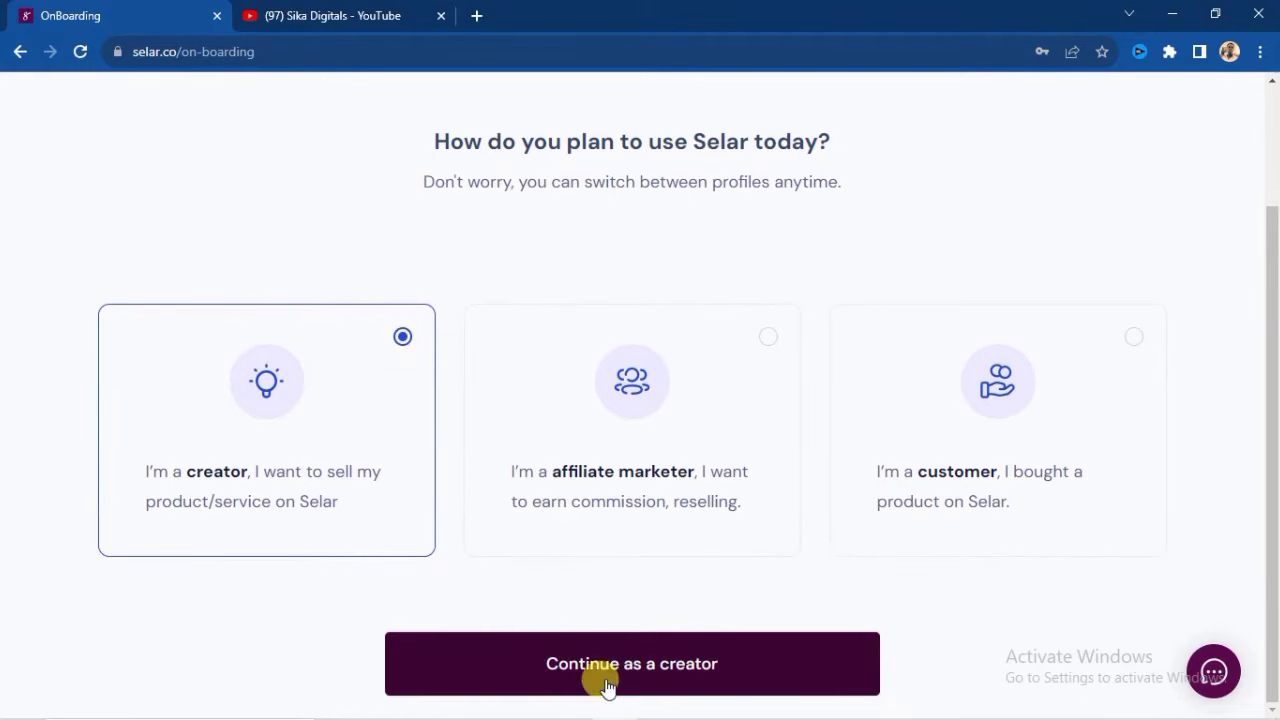
left_click(643, 676)
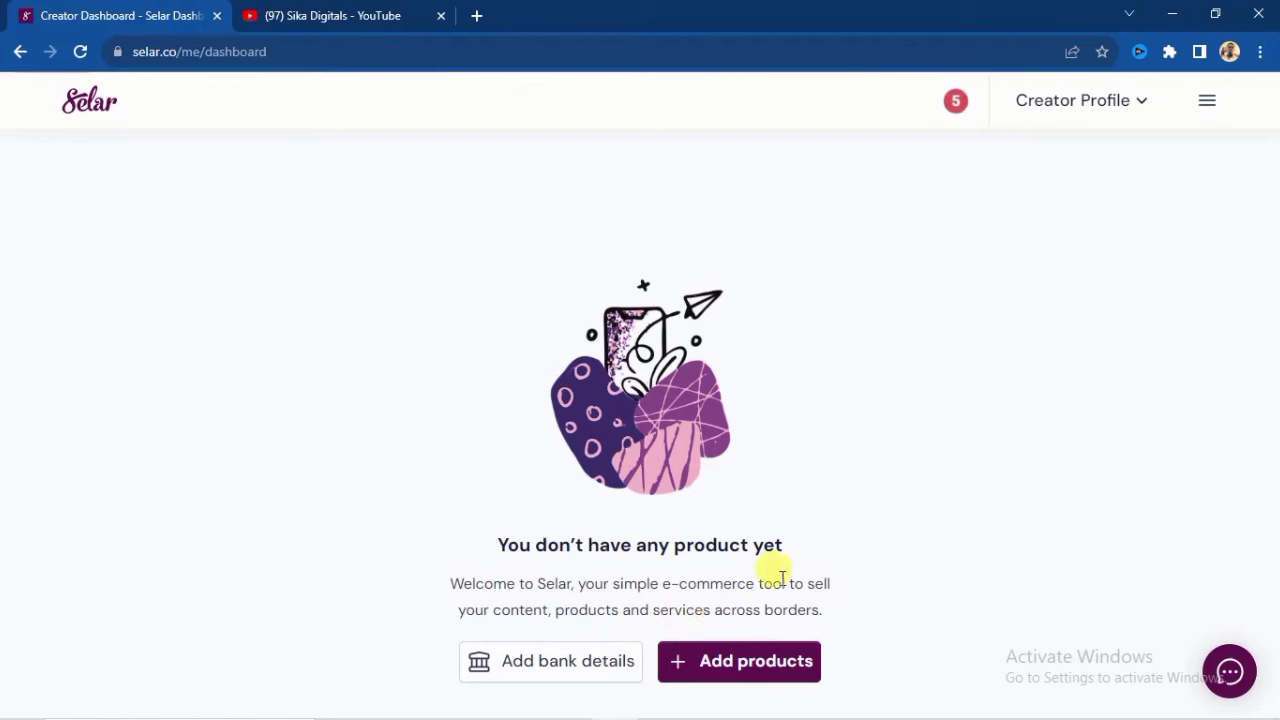
- Open the Add bank details payout setup from the Creator Dashboard
left_click(563, 668)
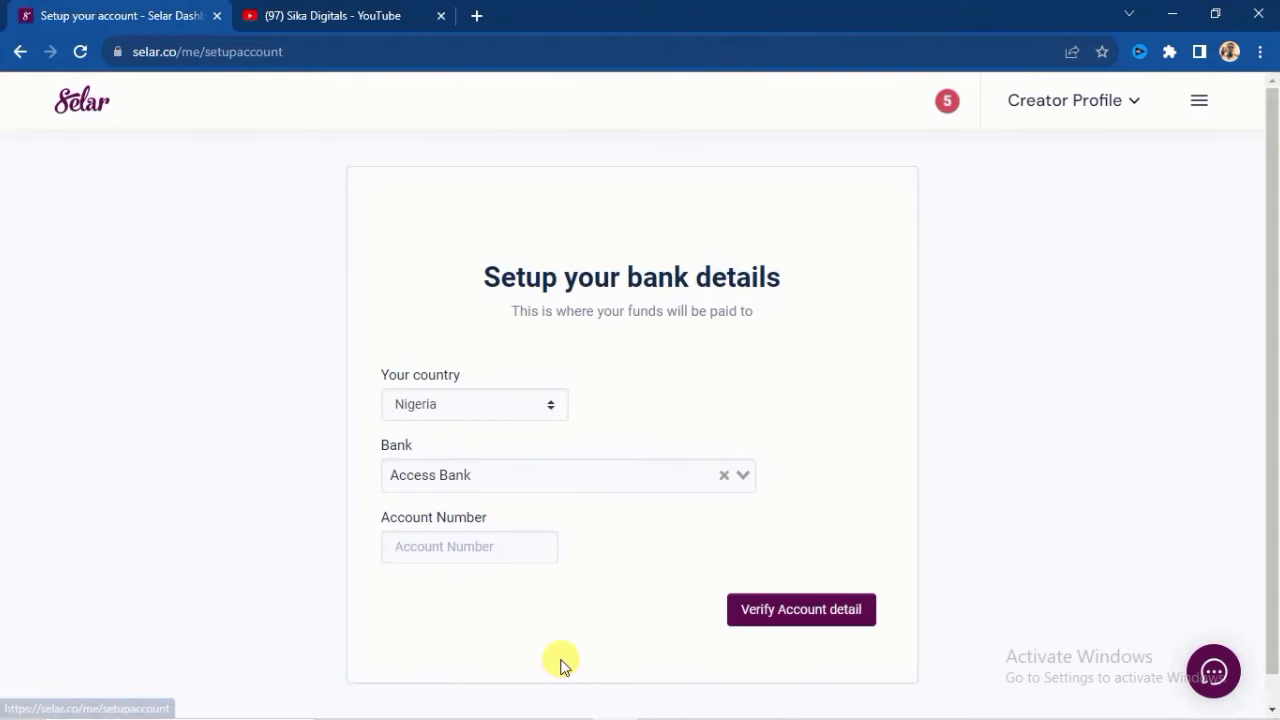
scroll(500, 480, "down", 1)
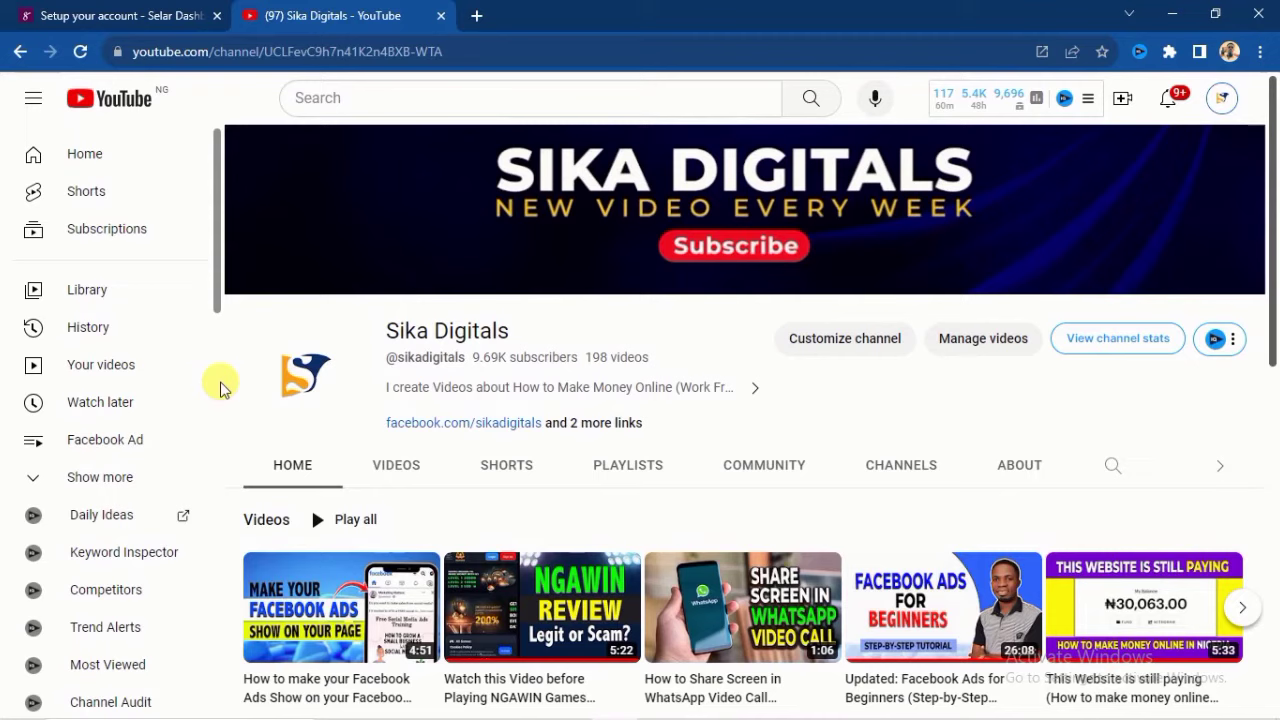
- Browse the Sika Digitals YouTube channel page, then return to the Selar tab
scroll(220, 385, "down", 4)
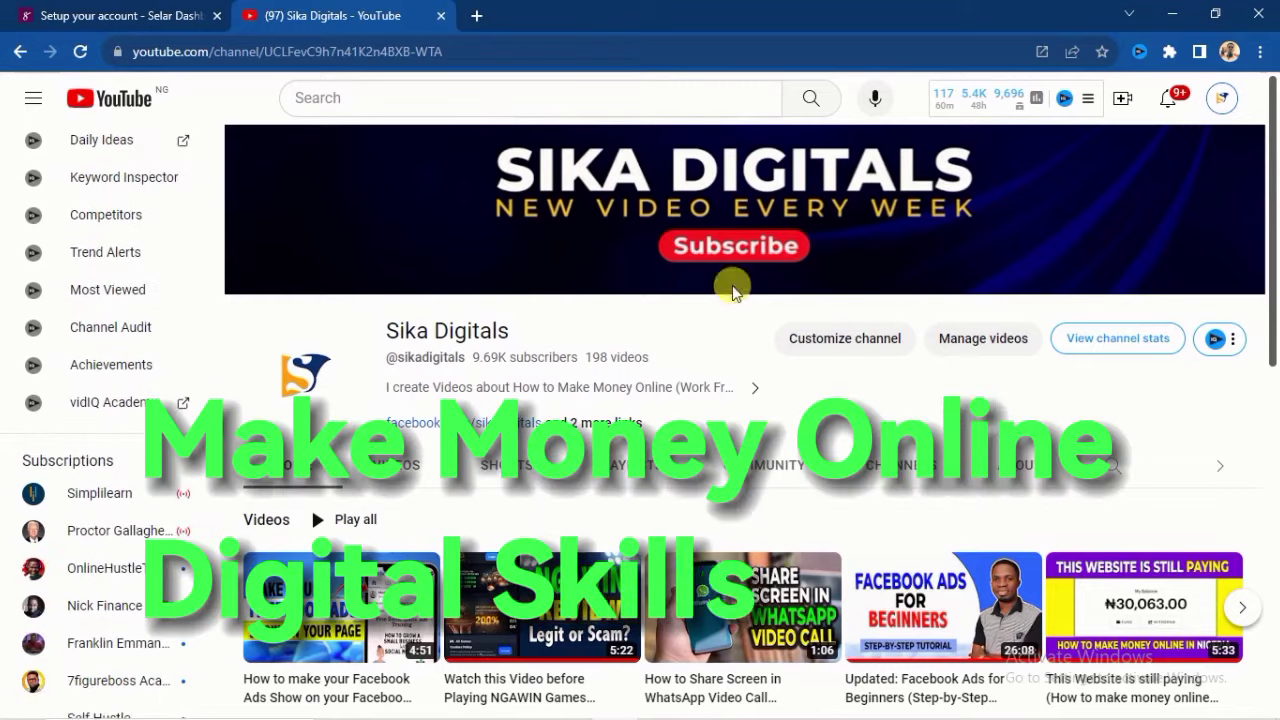
scroll(1276, 380, "down", 6)
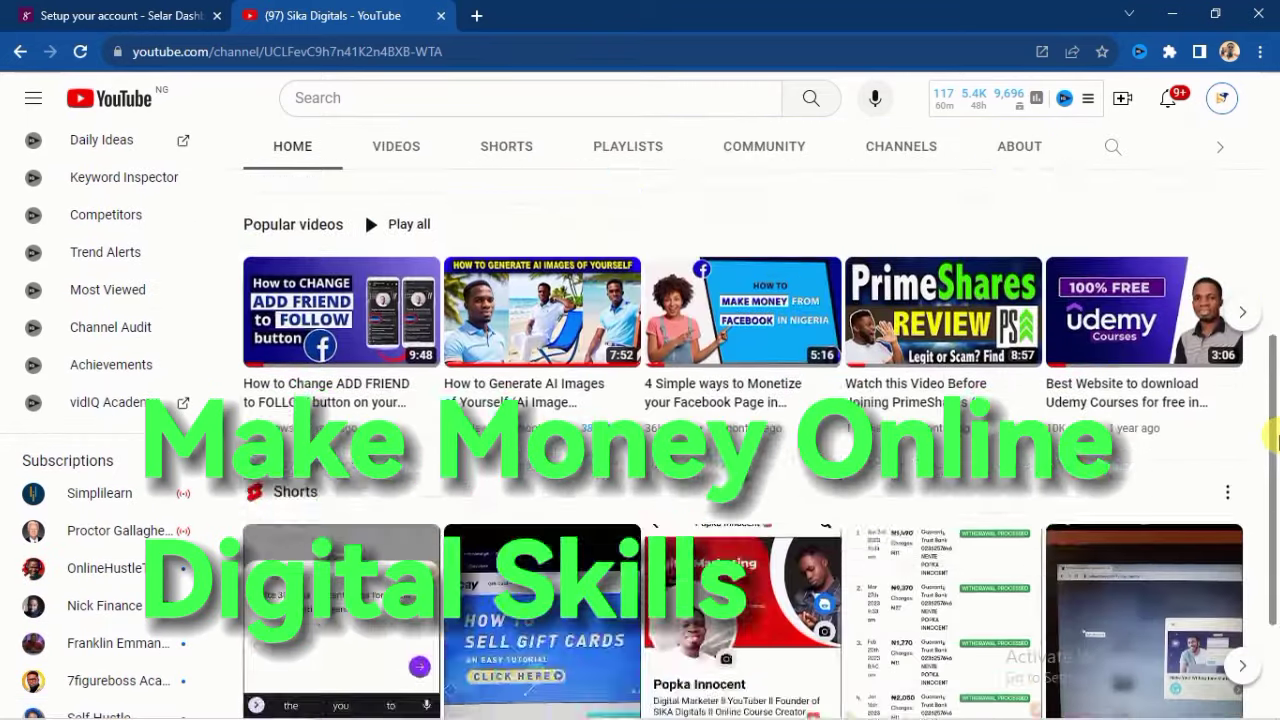
scroll(1276, 440, "up", 8)
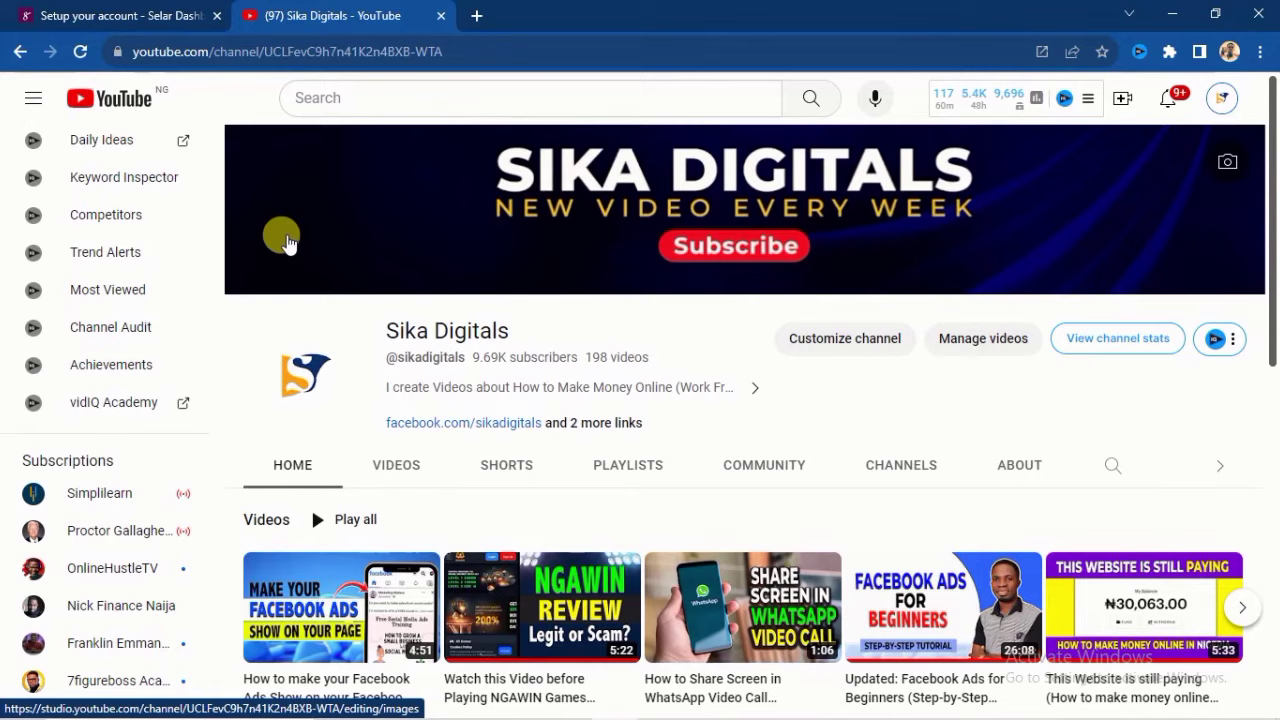
left_click(143, 12)
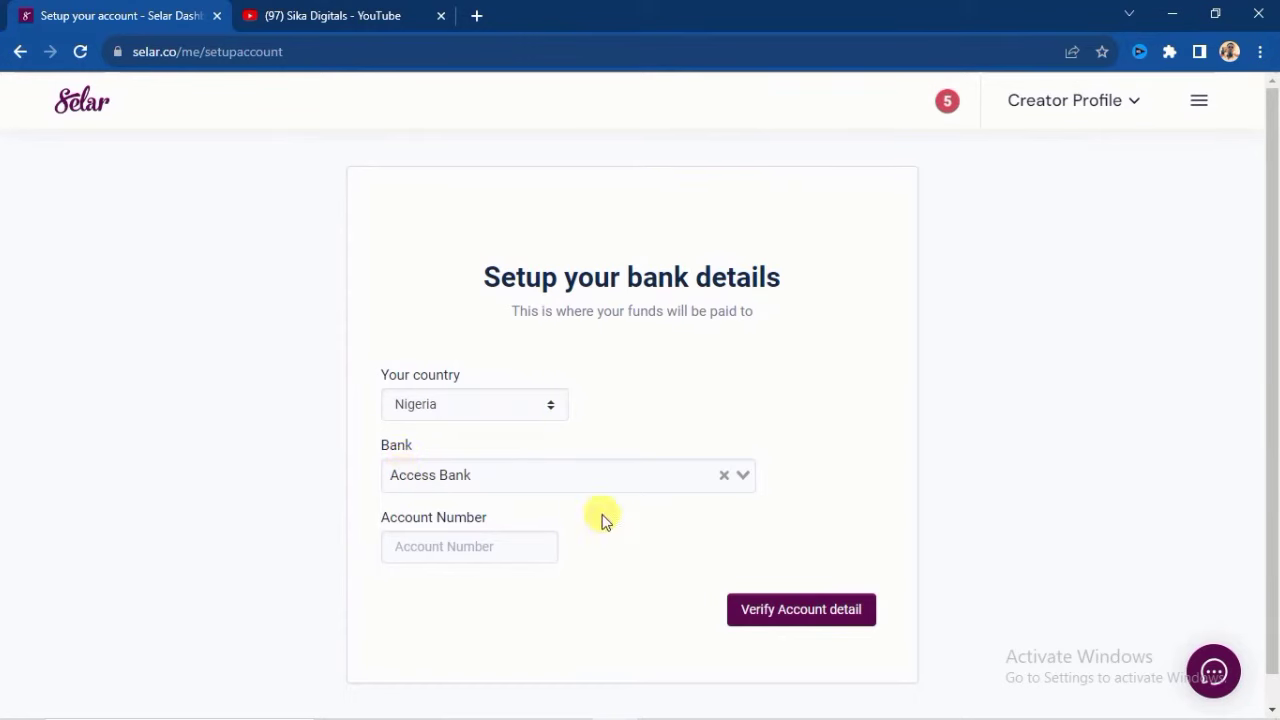
- Choose Guaranty Trust Bank as the payout bank
left_click(740, 477)
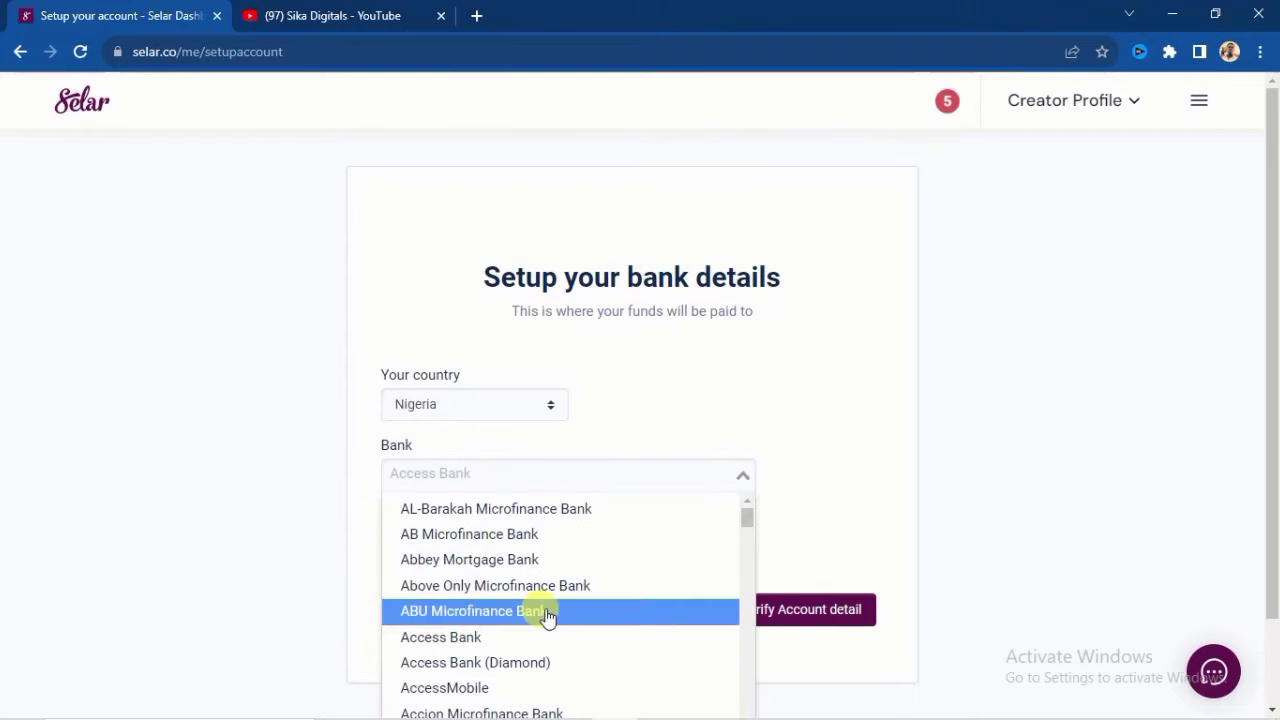
scroll(500, 585, "down", 10)
scroll(505, 593, "down", 10)
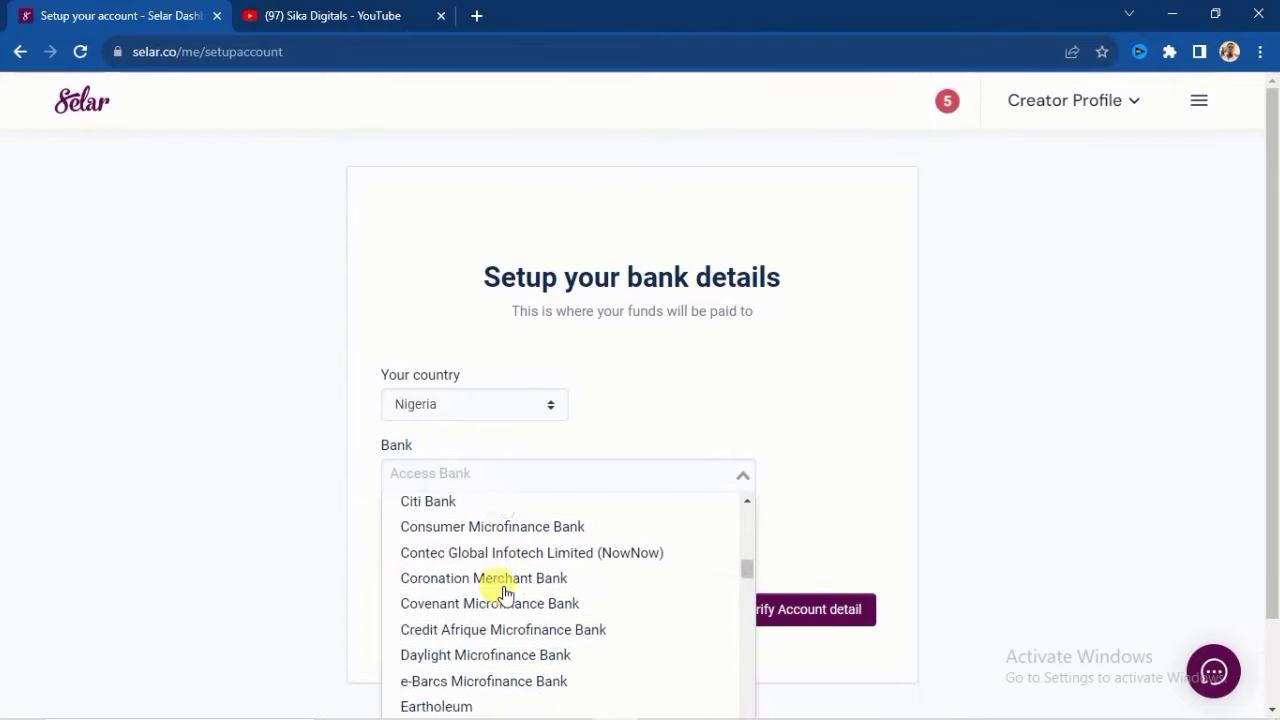
scroll(500, 607, "down", 3)
left_click(495, 600)
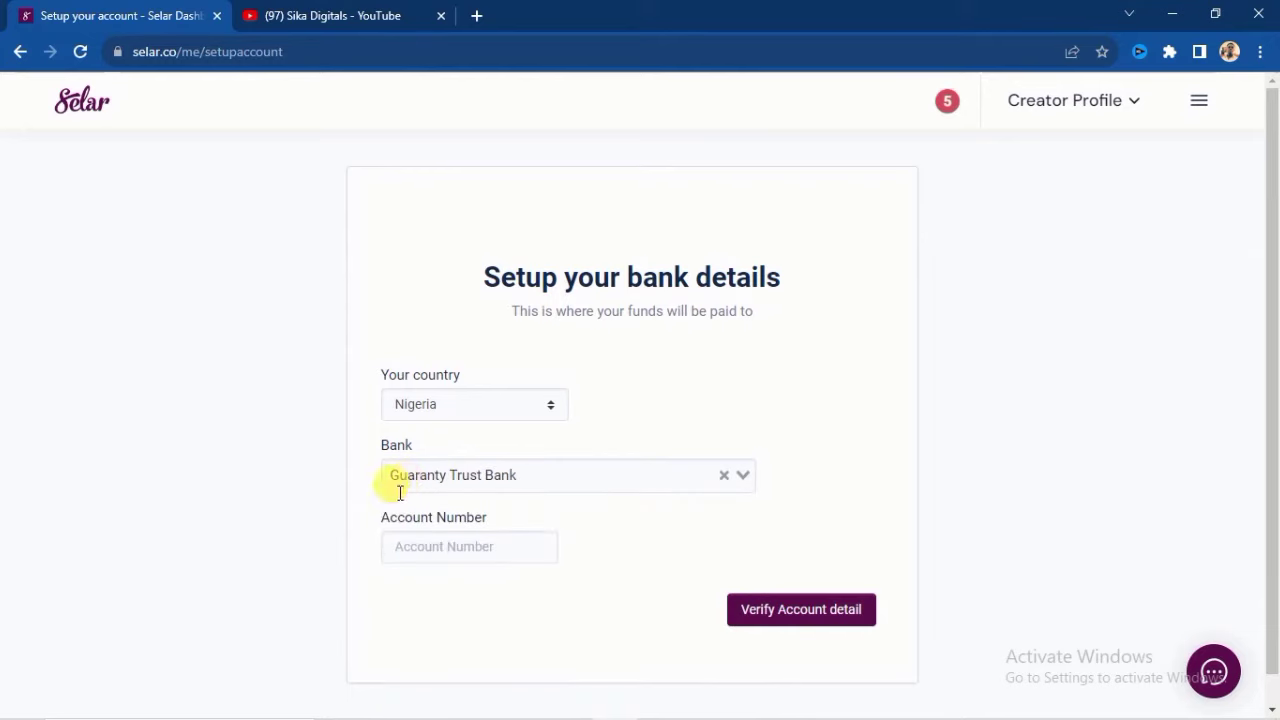
- Enter the bank account number, verify it, and confirm the payout details
left_click(436, 545)
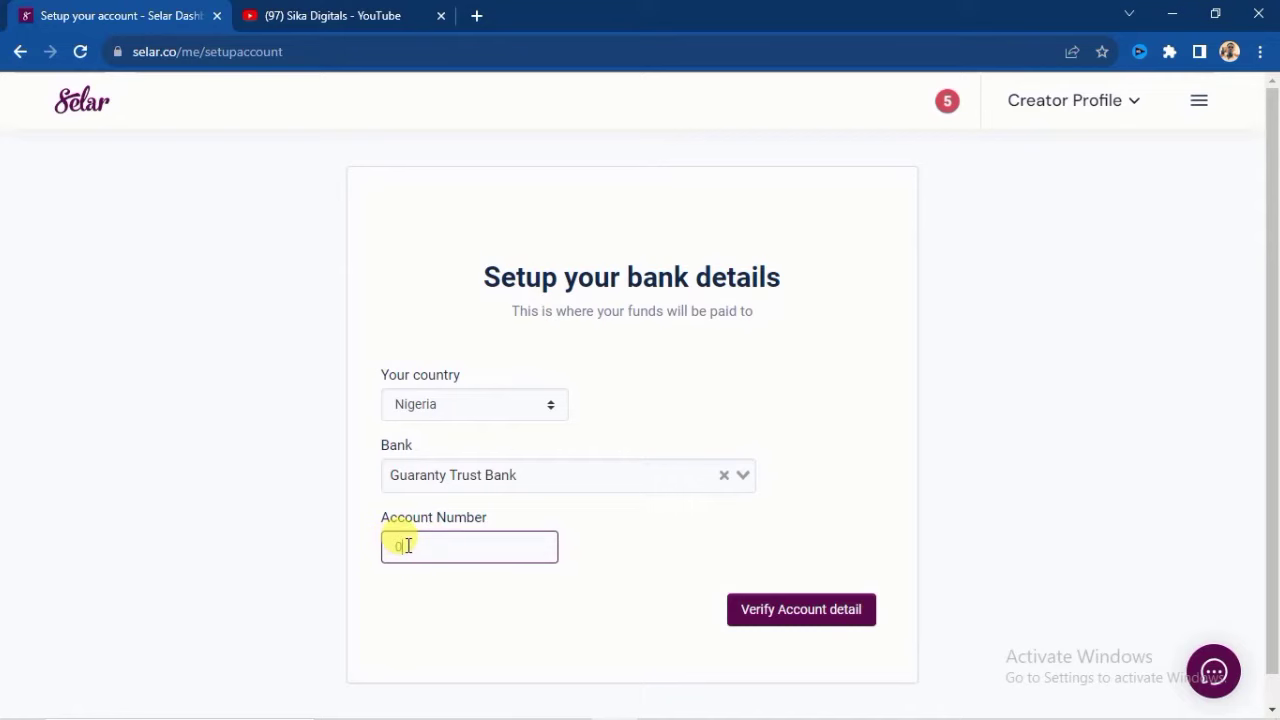
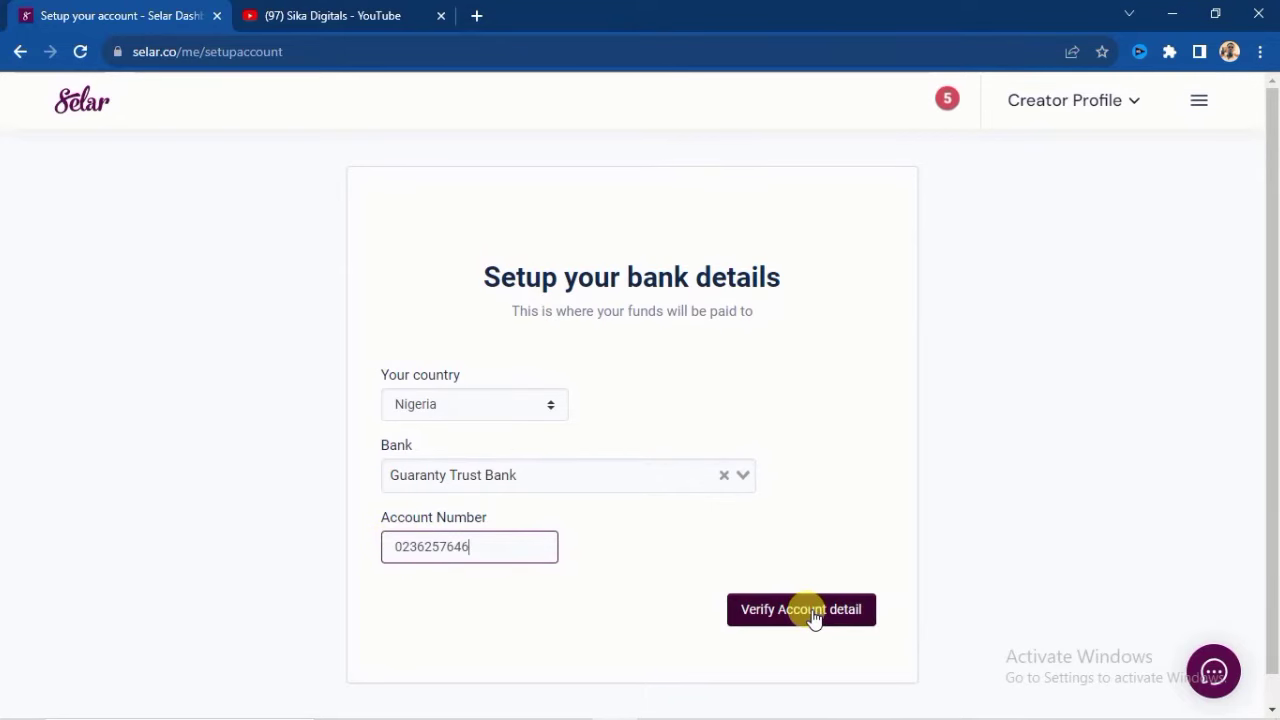
left_click(813, 612)
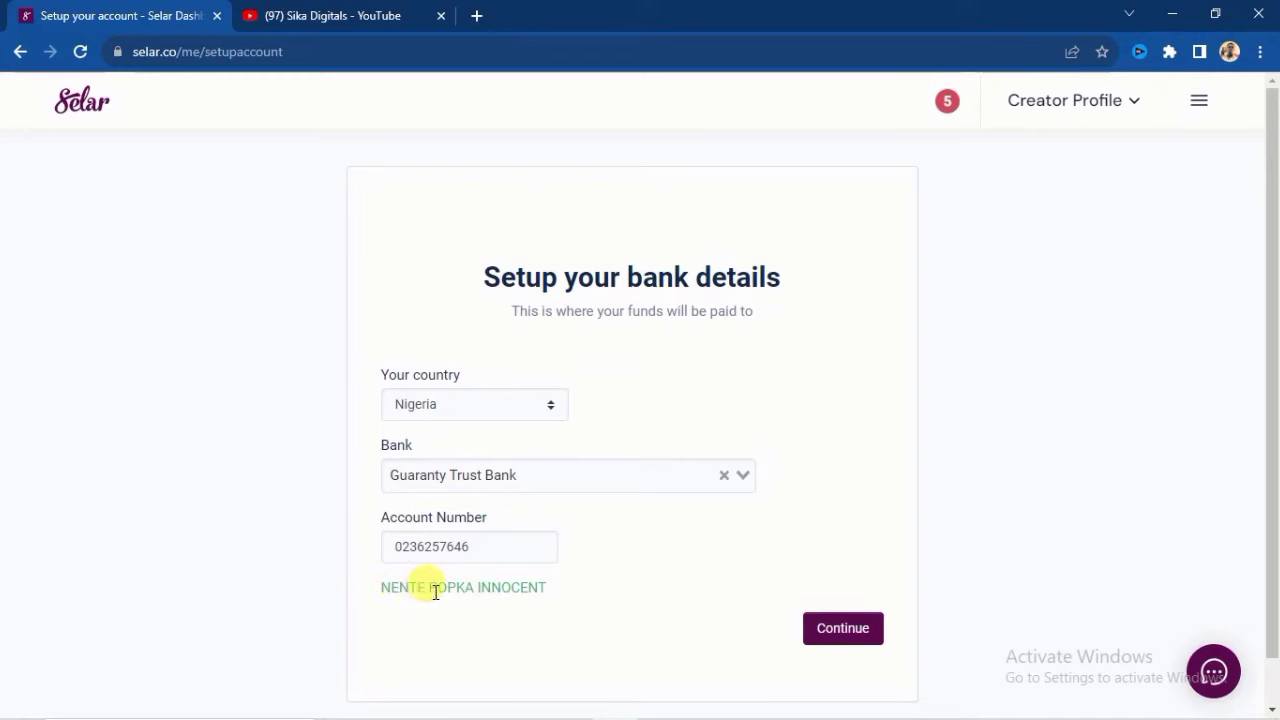
left_click(840, 630)
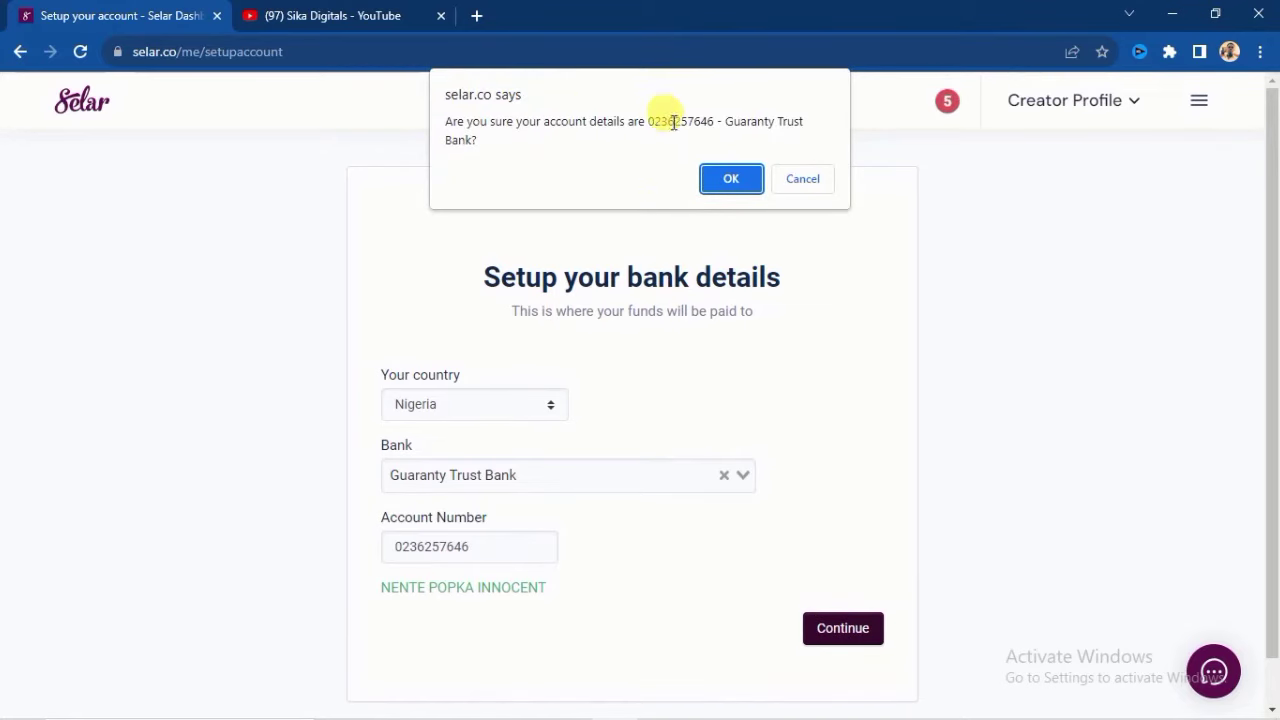
left_click(731, 180)
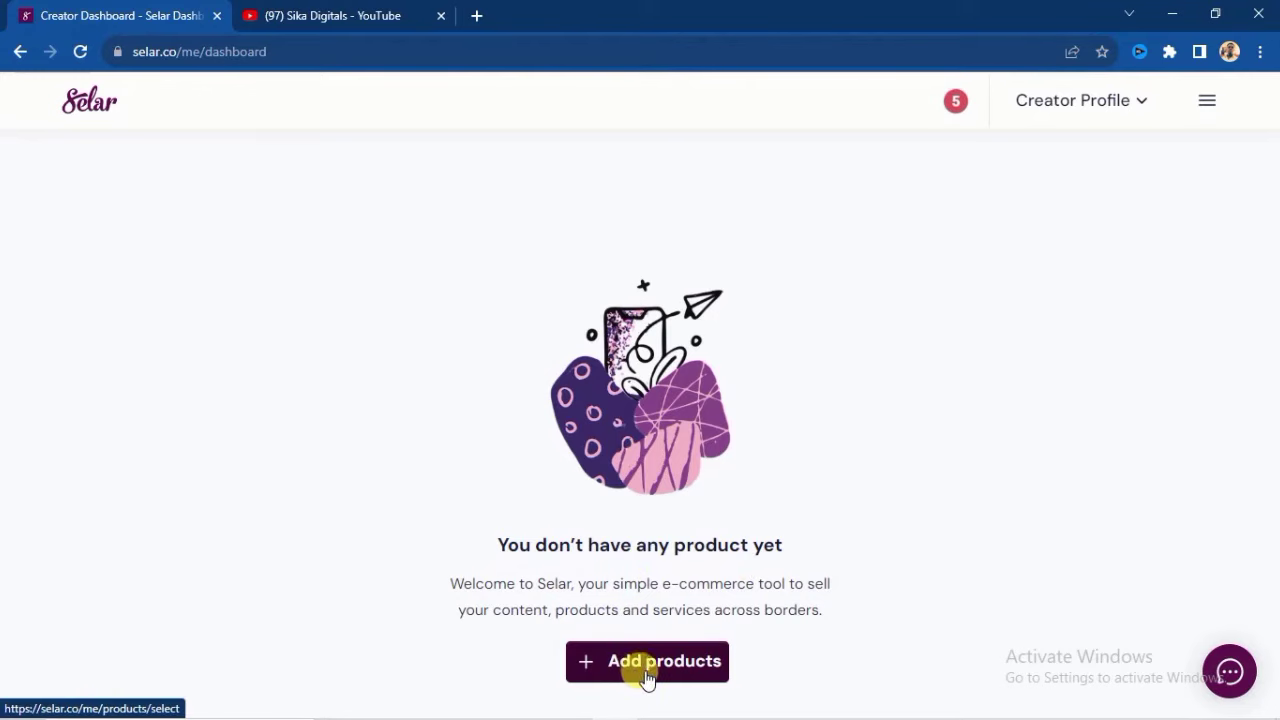
left_click(680, 680)
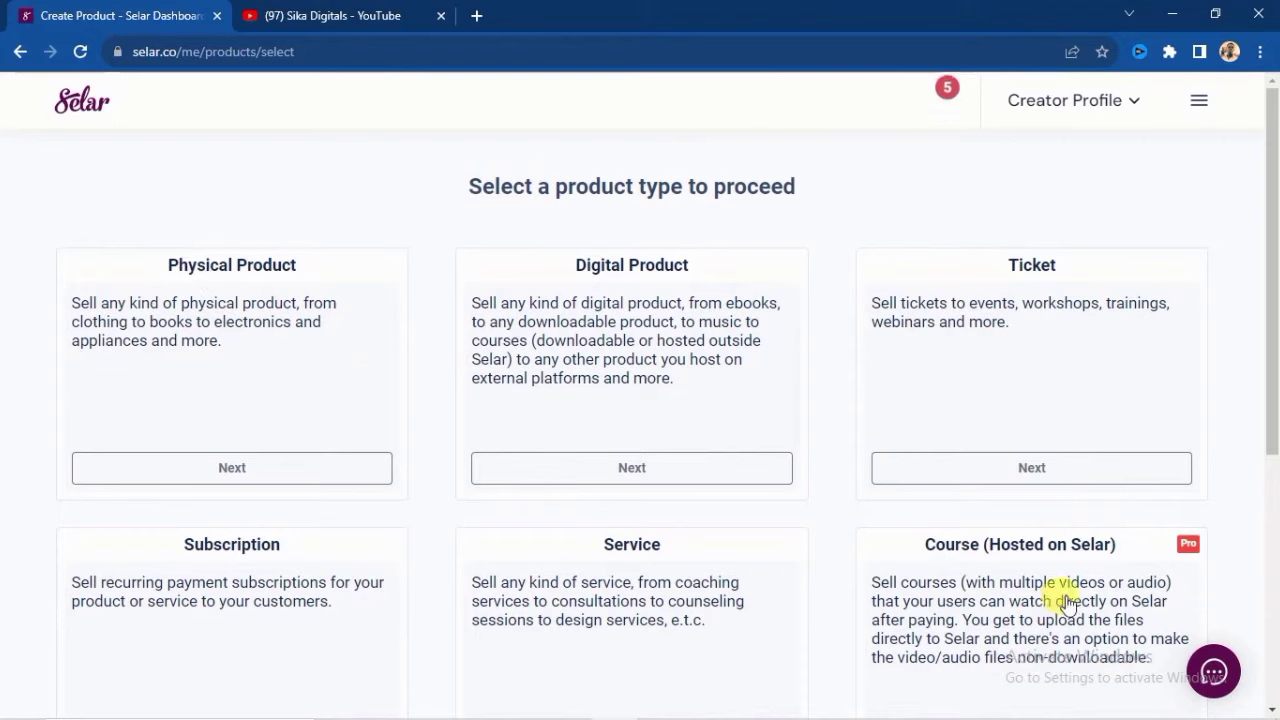
scroll(1065, 604, "down", 4)
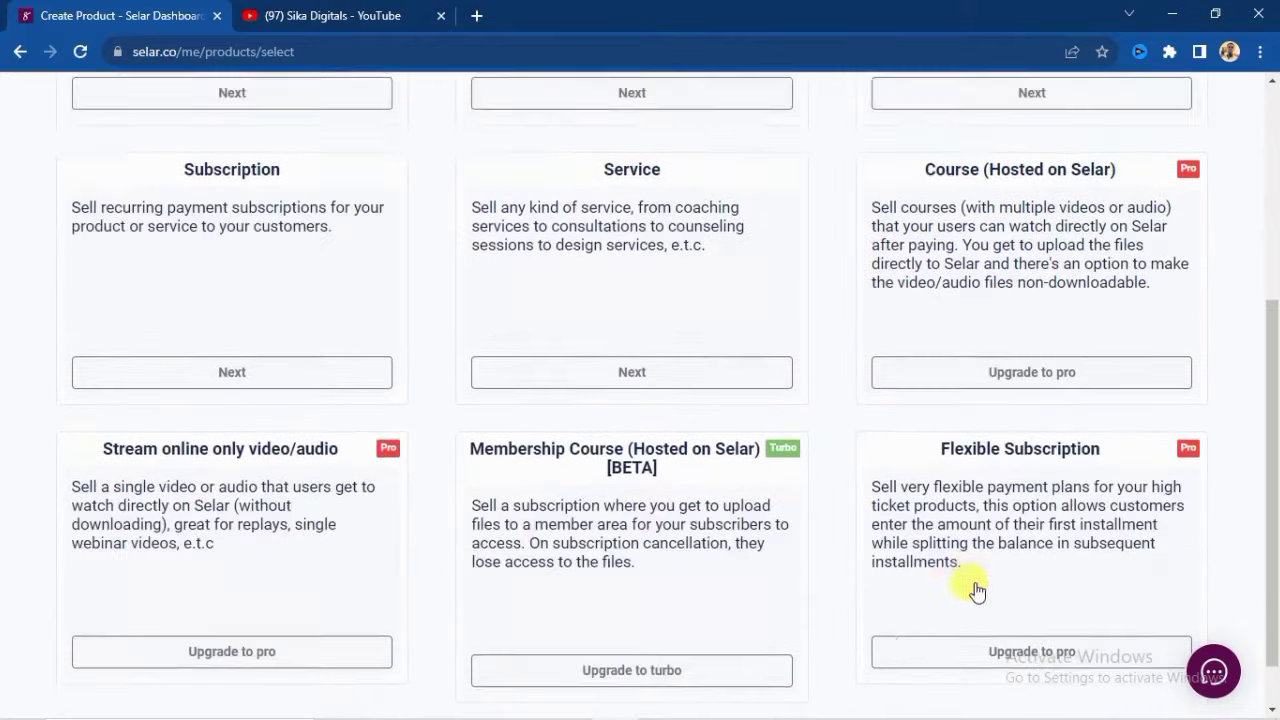
scroll(977, 590, "down", 1)
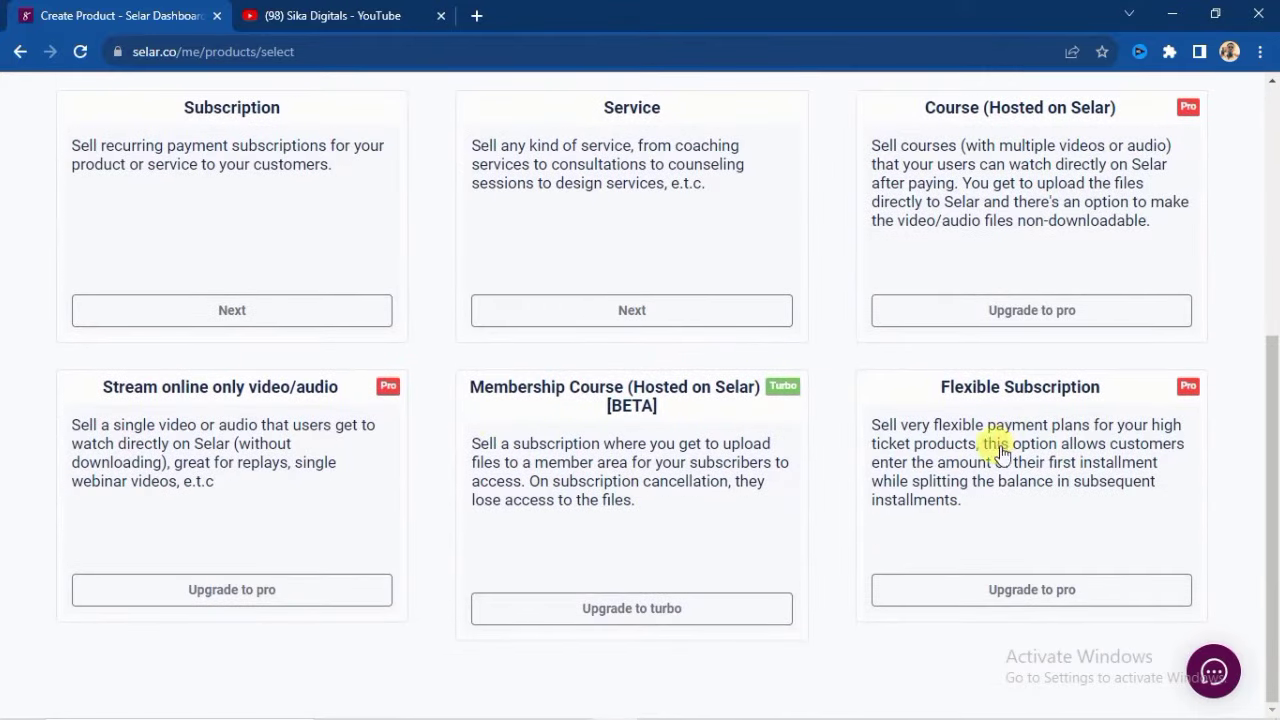
scroll(371, 488, "up", 4)
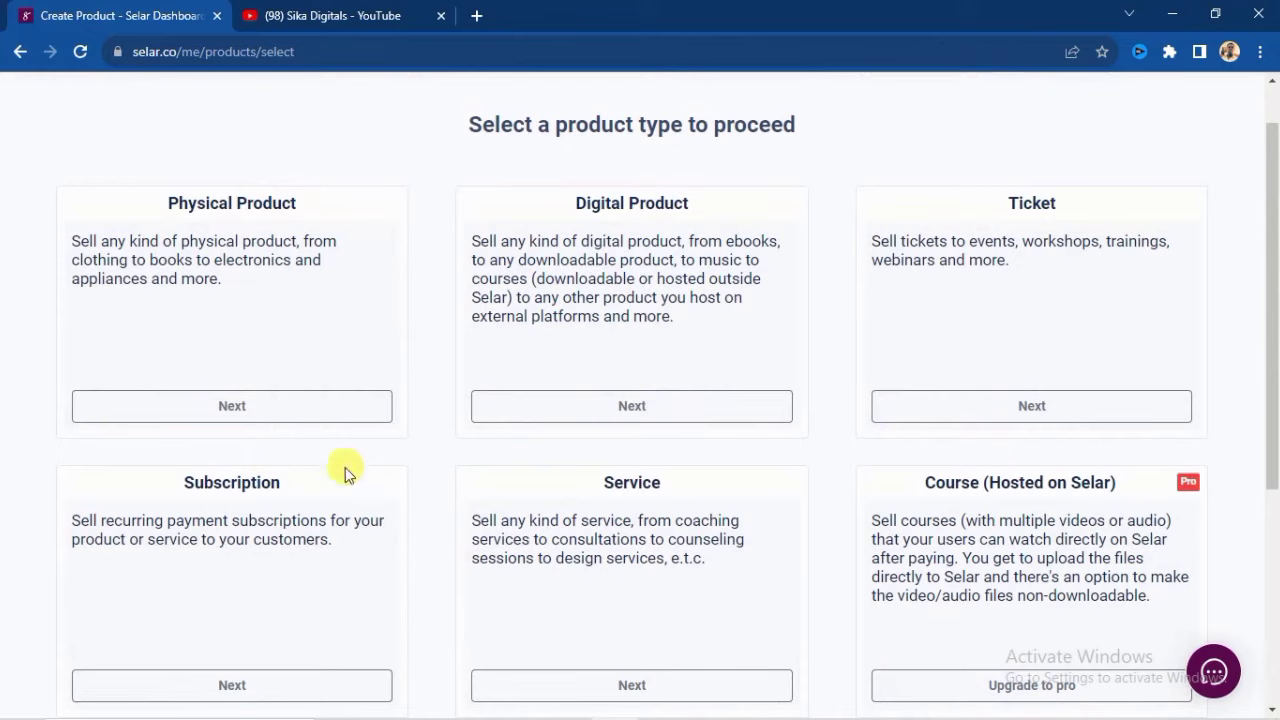
scroll(463, 350, "up", 1)
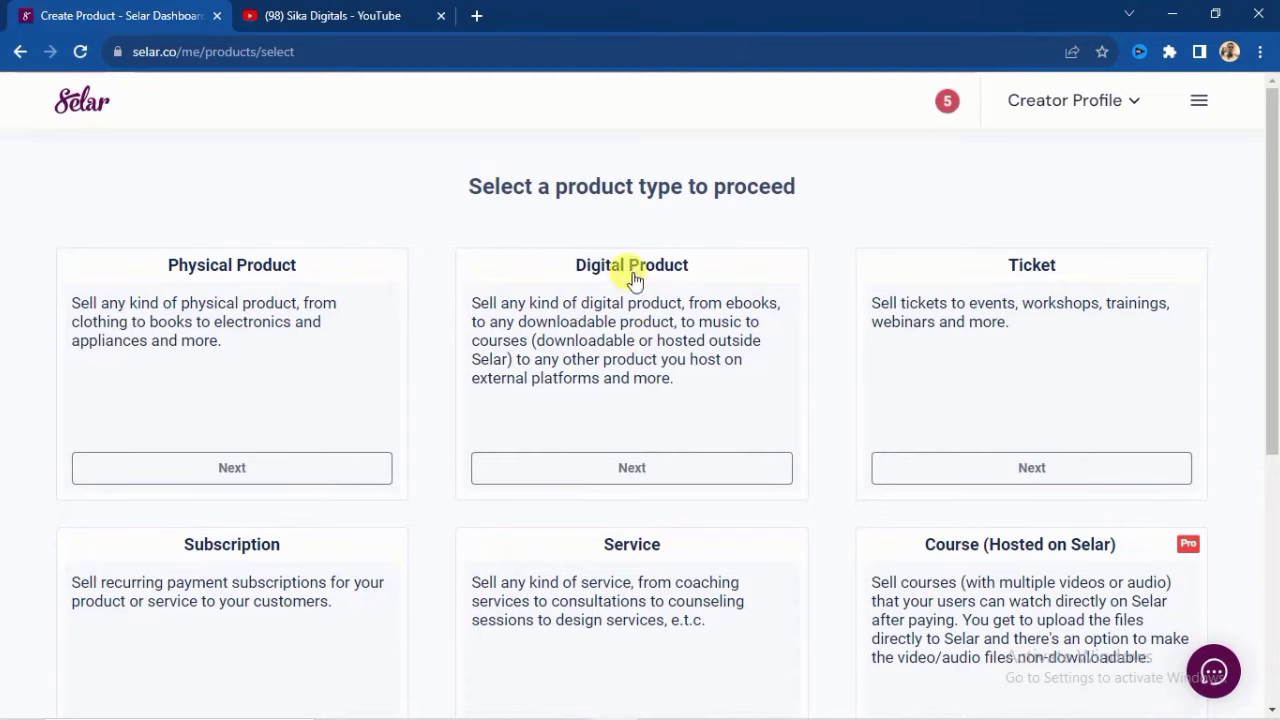
- Start a new product of type Digital Product
left_click(630, 470)
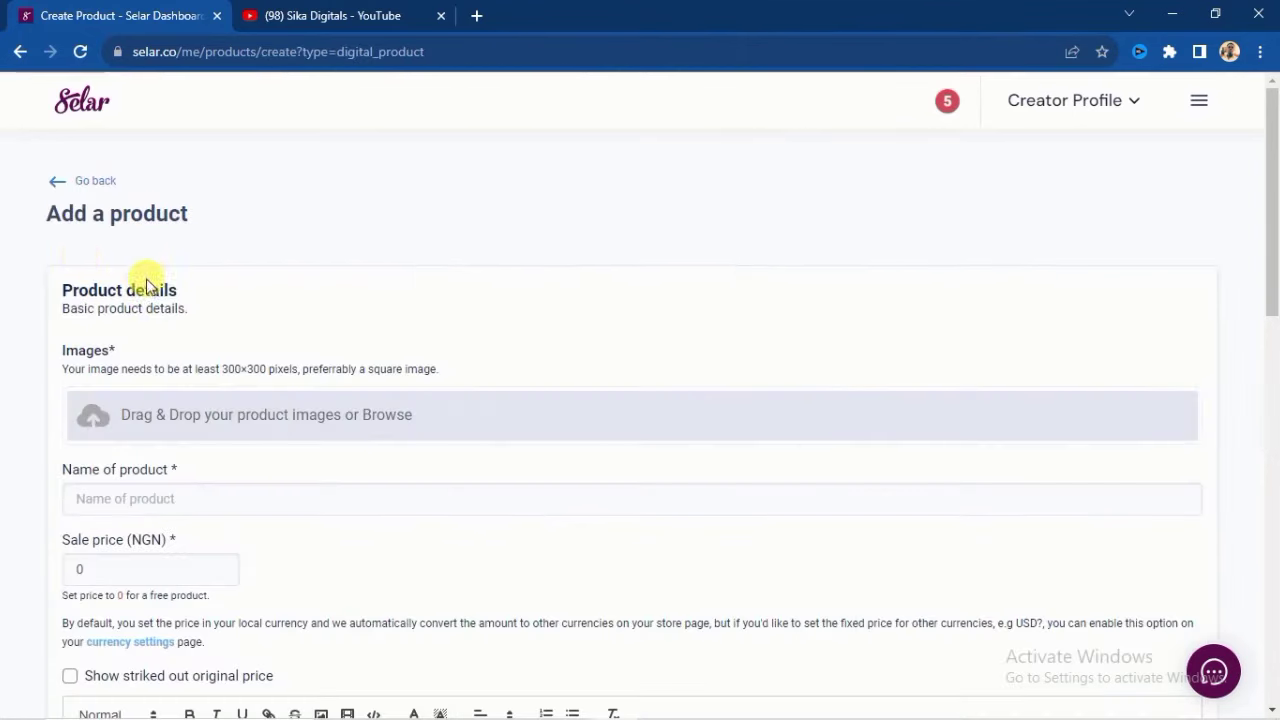
scroll(134, 342, "down", 1)
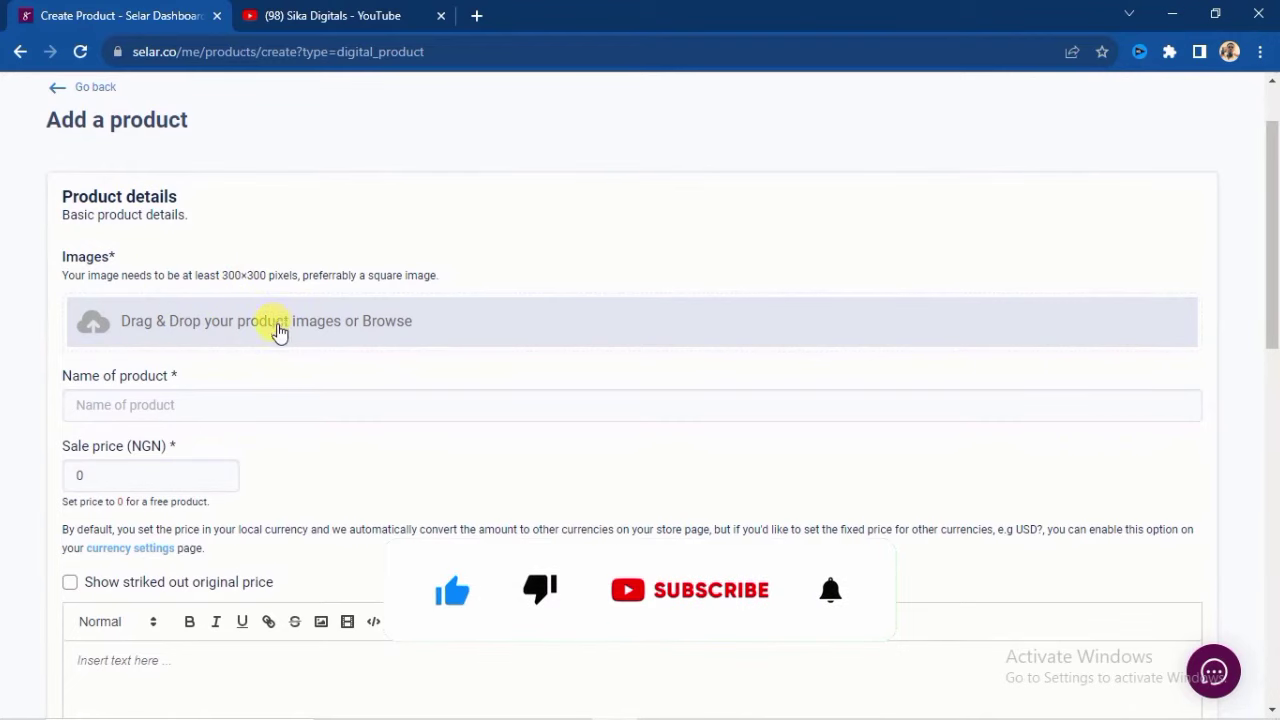
scroll(214, 257, "up", 1)
scroll(128, 289, "down", 1)
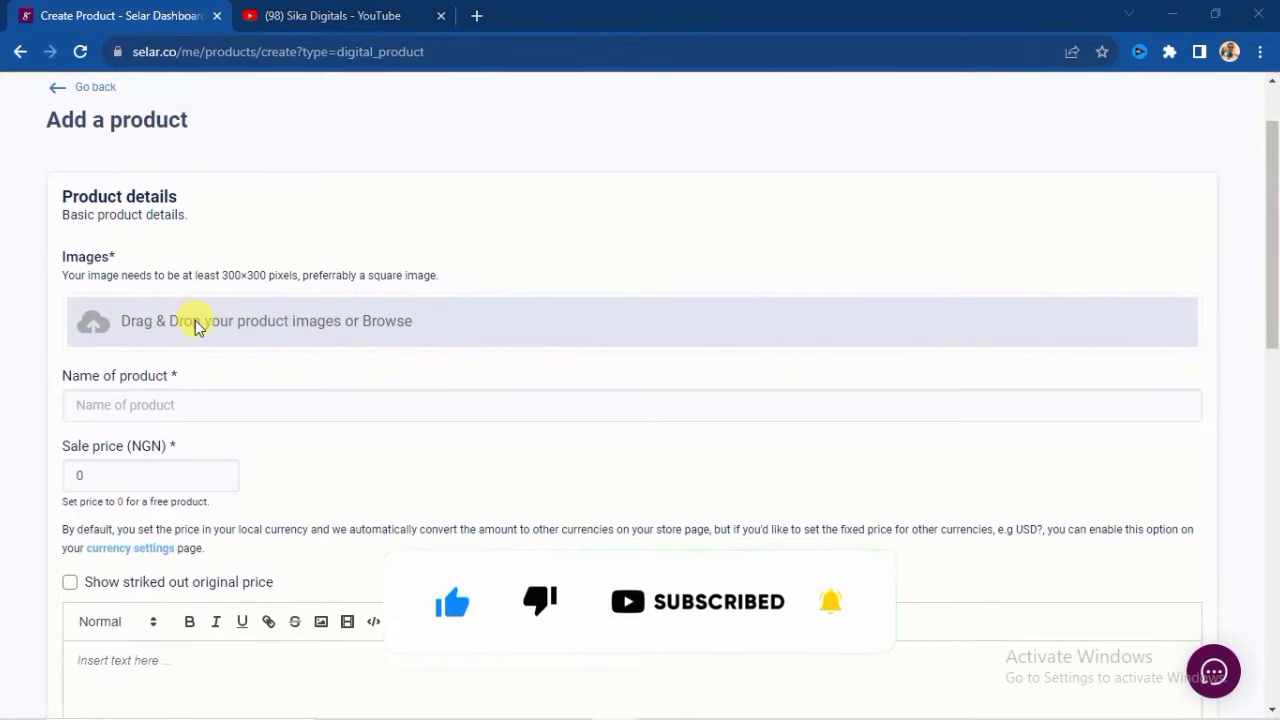
- Upload 'Youtube course flyer copy' from the SIKA folder as the product image
left_click(197, 325)
double_click(623, 286)
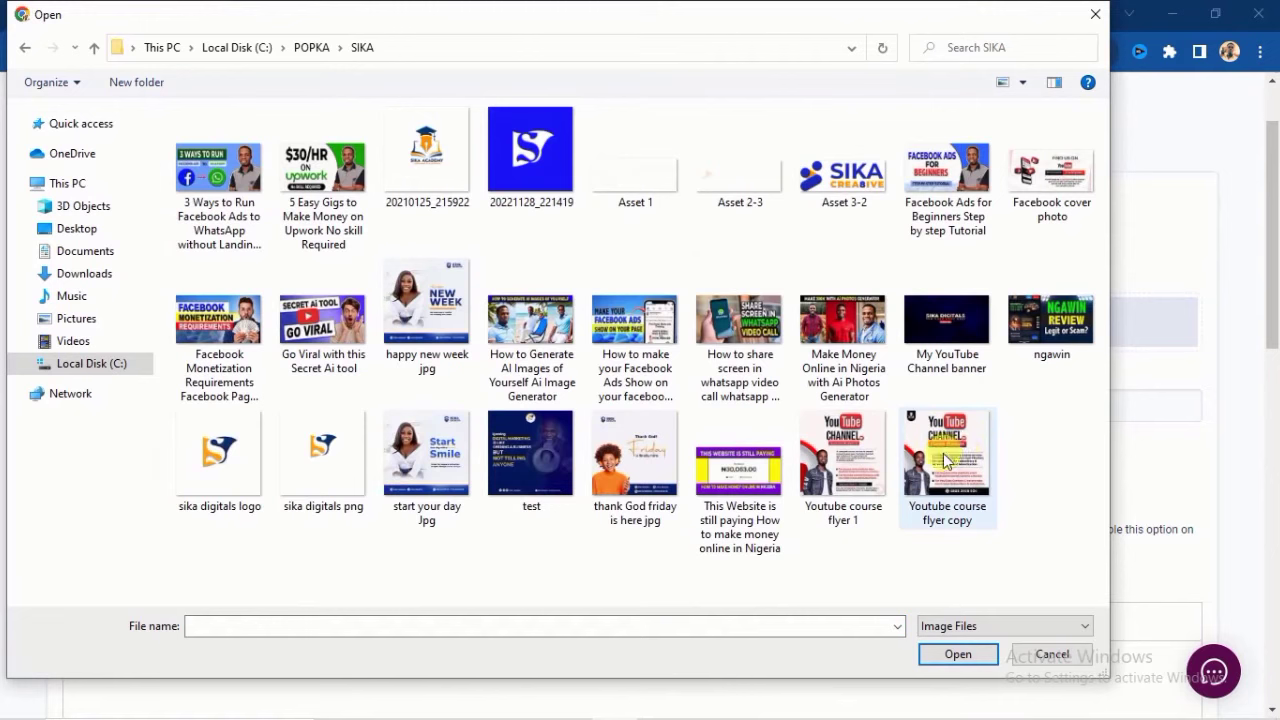
left_click(935, 490)
left_click(937, 655)
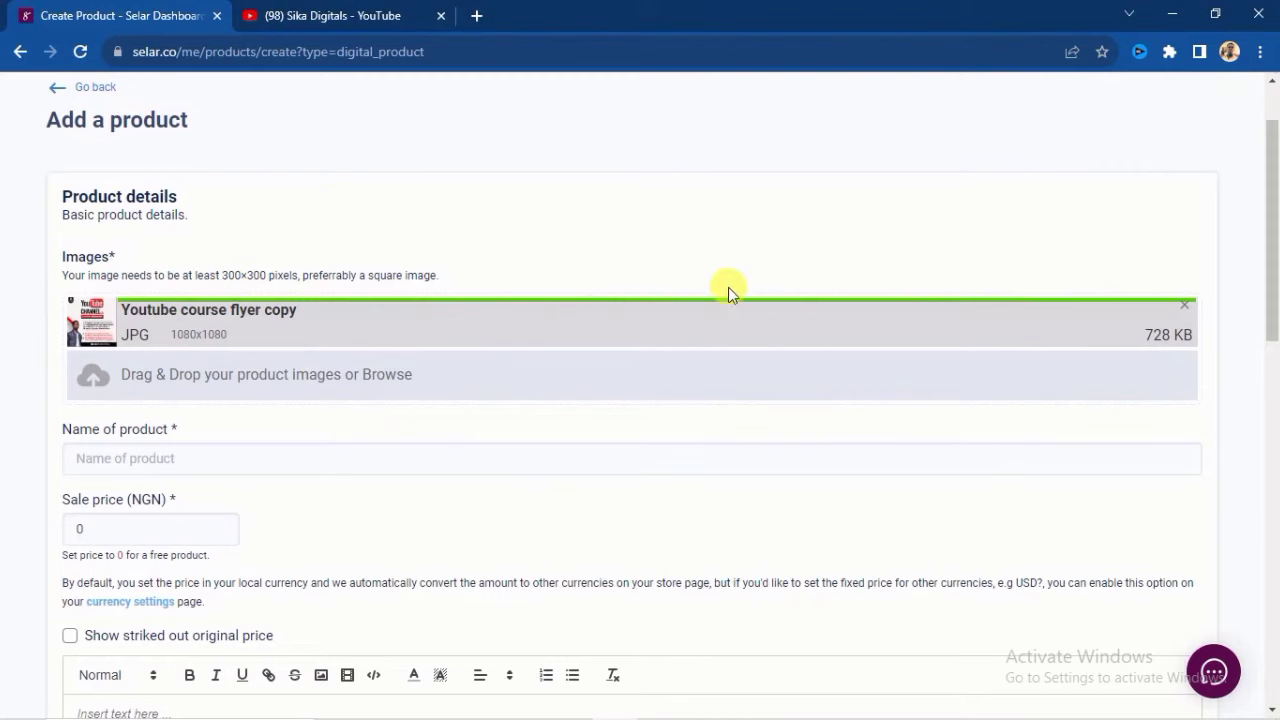
- Name the product 'Youtube Success blueprint'
scroll(126, 425, "down", 1)
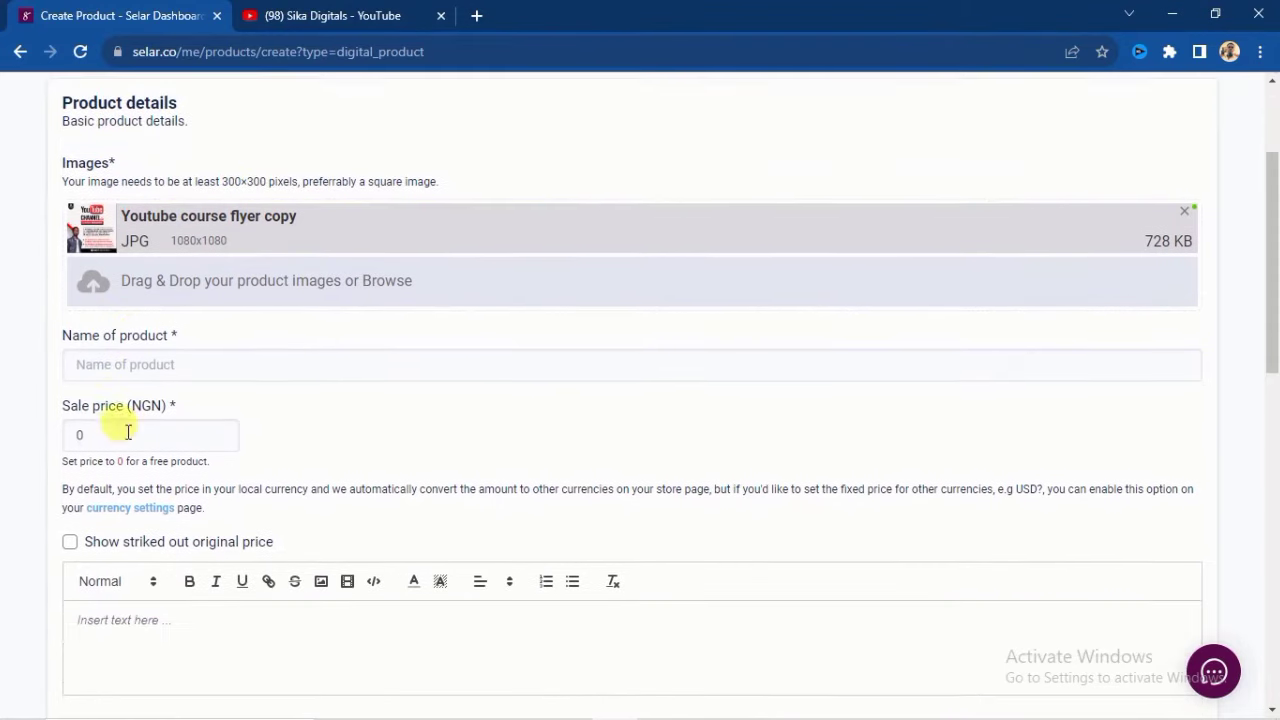
left_click(89, 364)
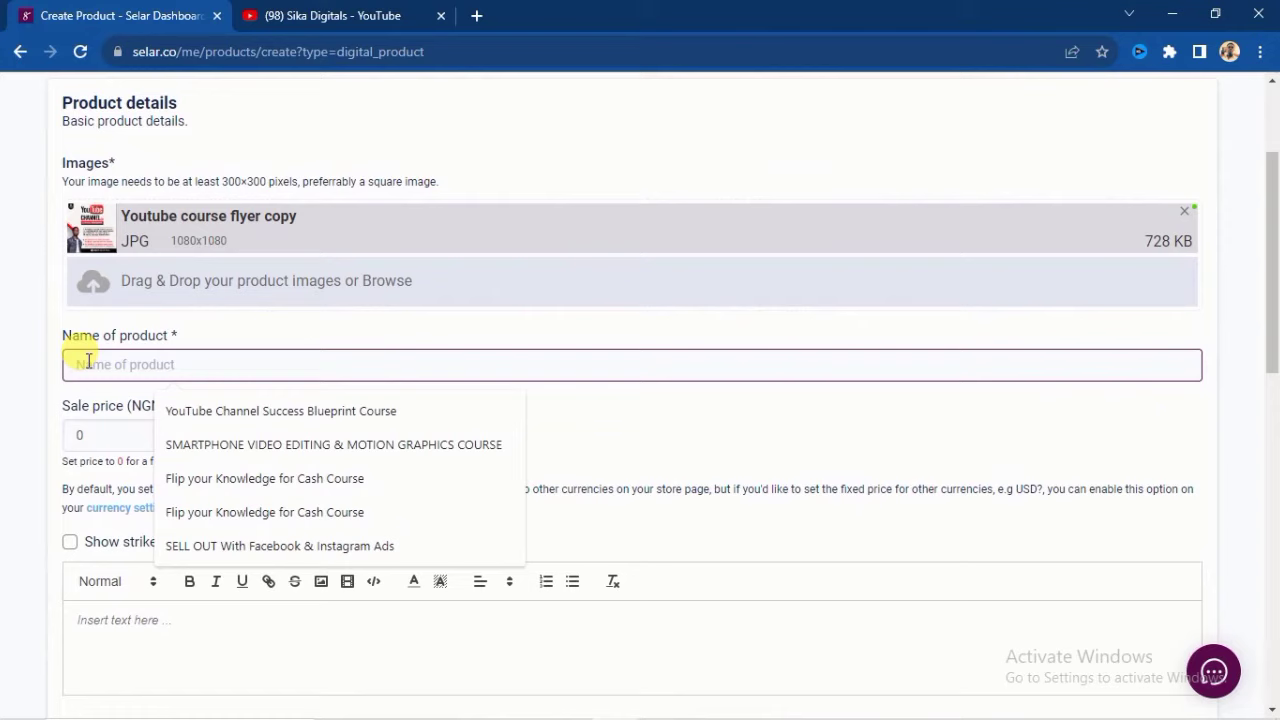
type("Youtube Success blueprint")
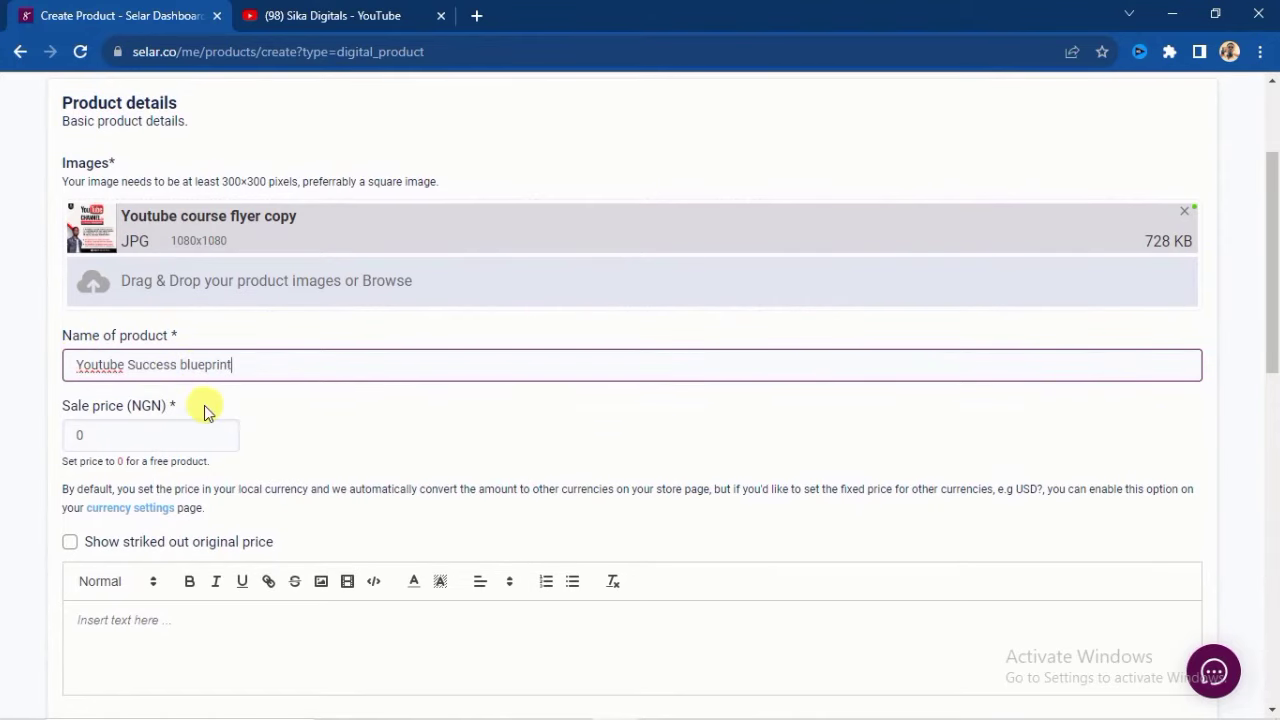
- Set the product's sale price to 5000 NGN
scroll(258, 424, "down", 1)
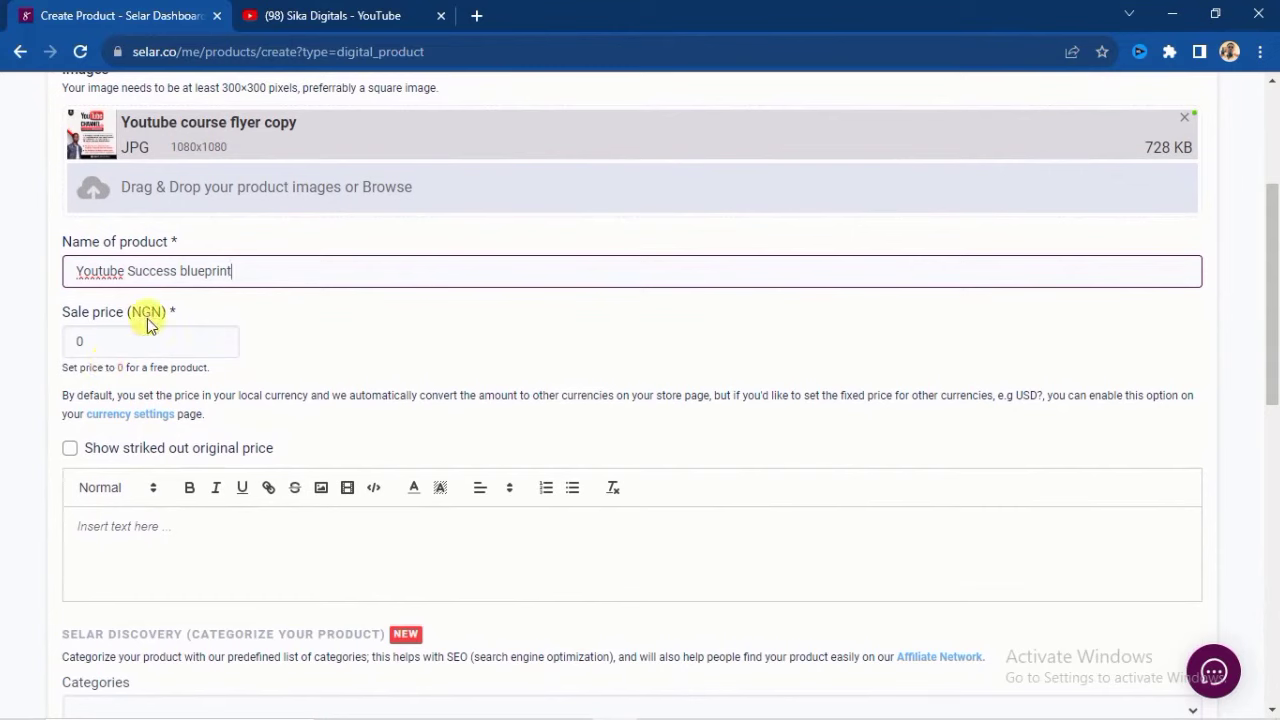
left_click(92, 344)
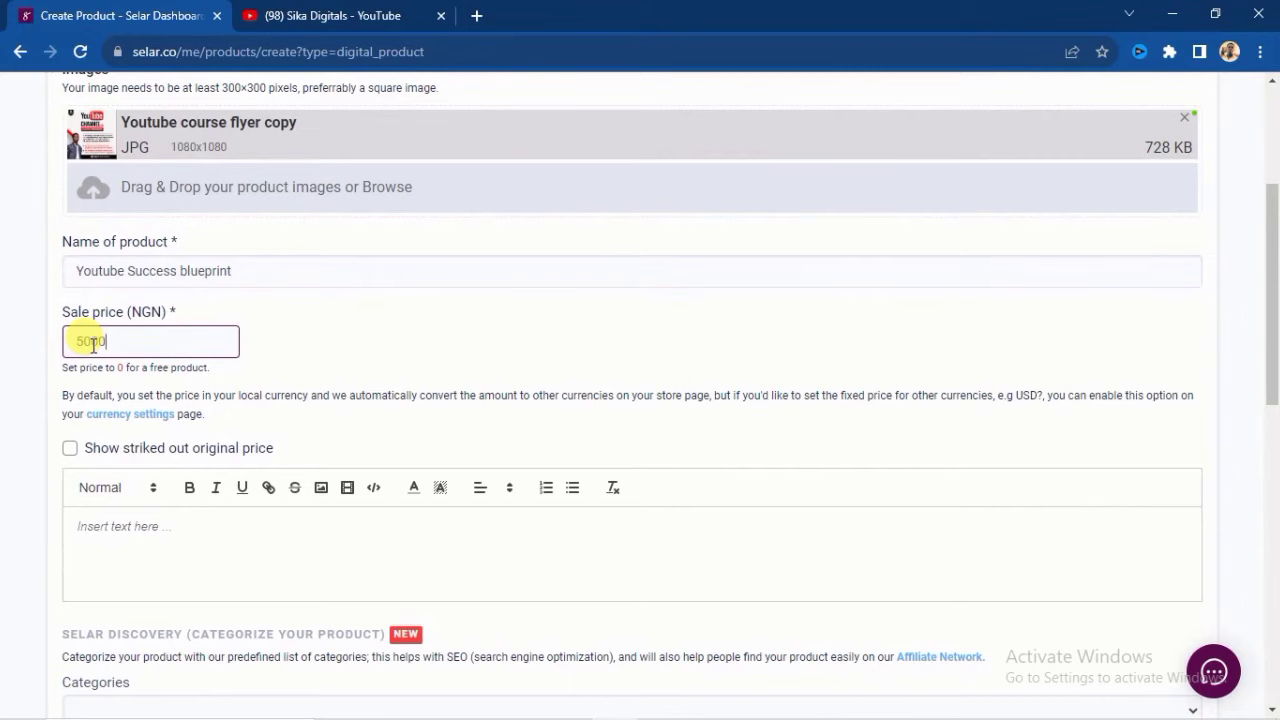
type("5000")
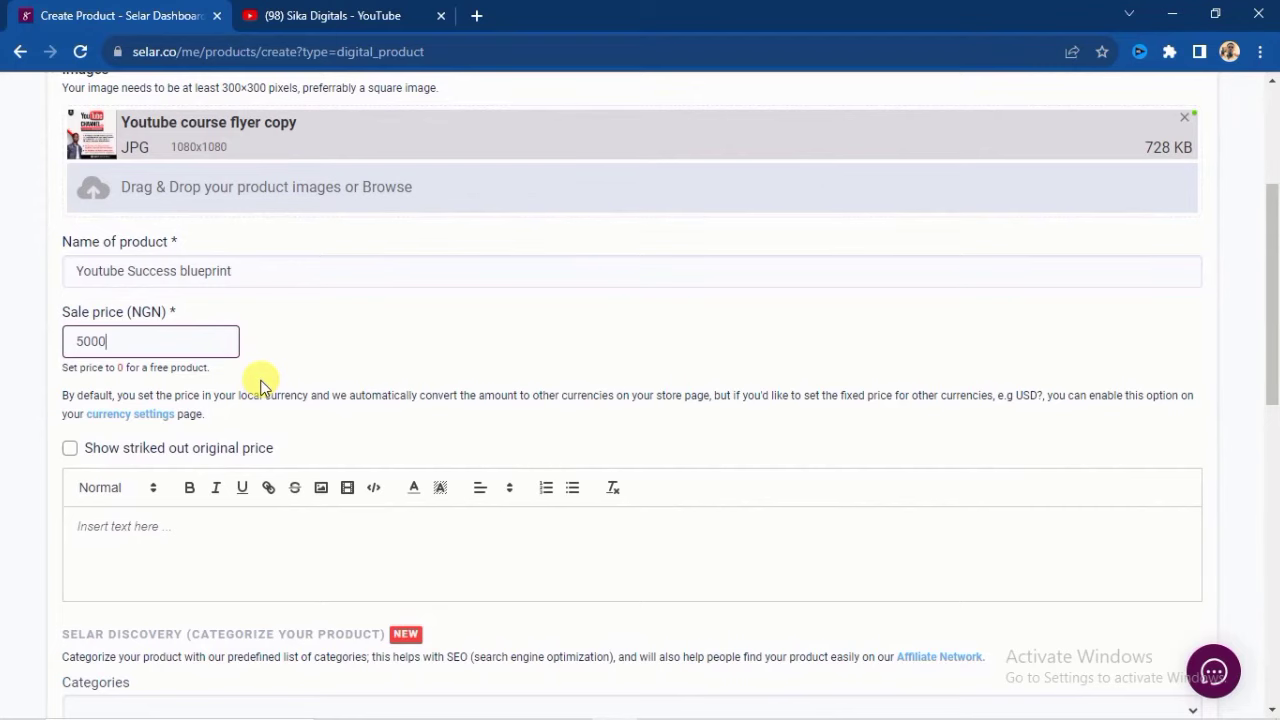
left_click_drag(72, 340, 103, 341)
left_click(139, 345)
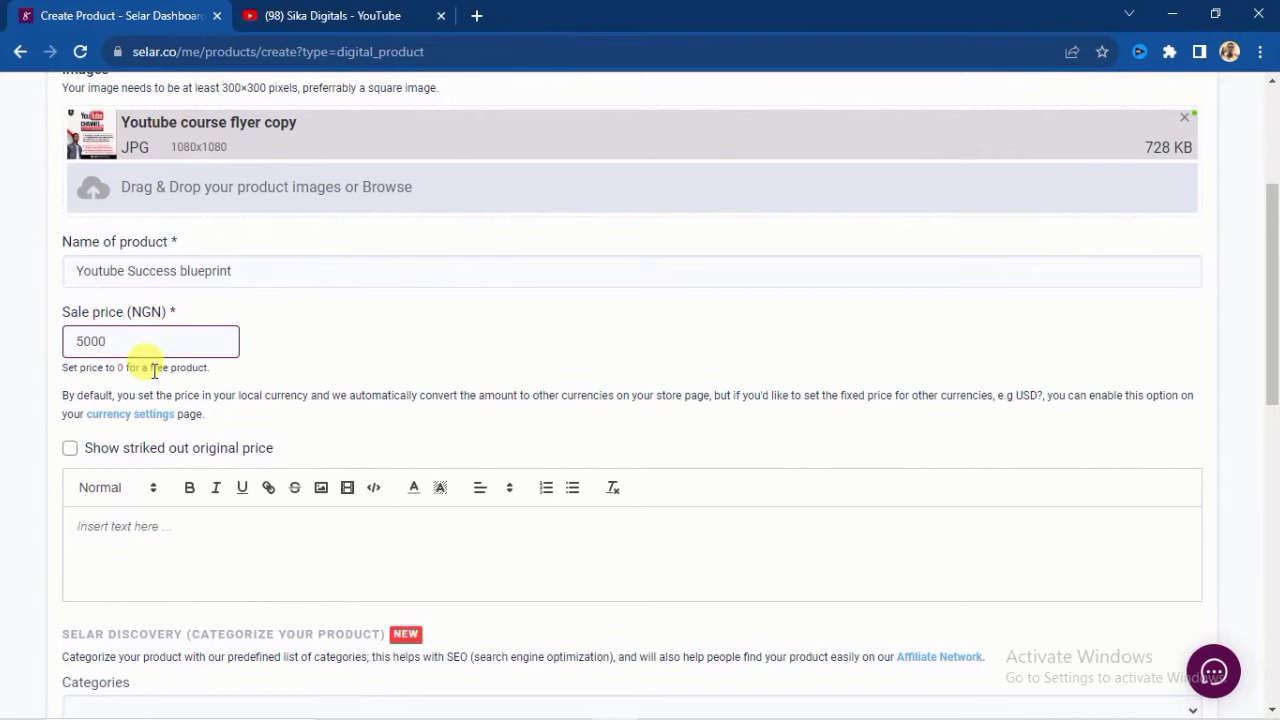
scroll(80, 372, "down", 1)
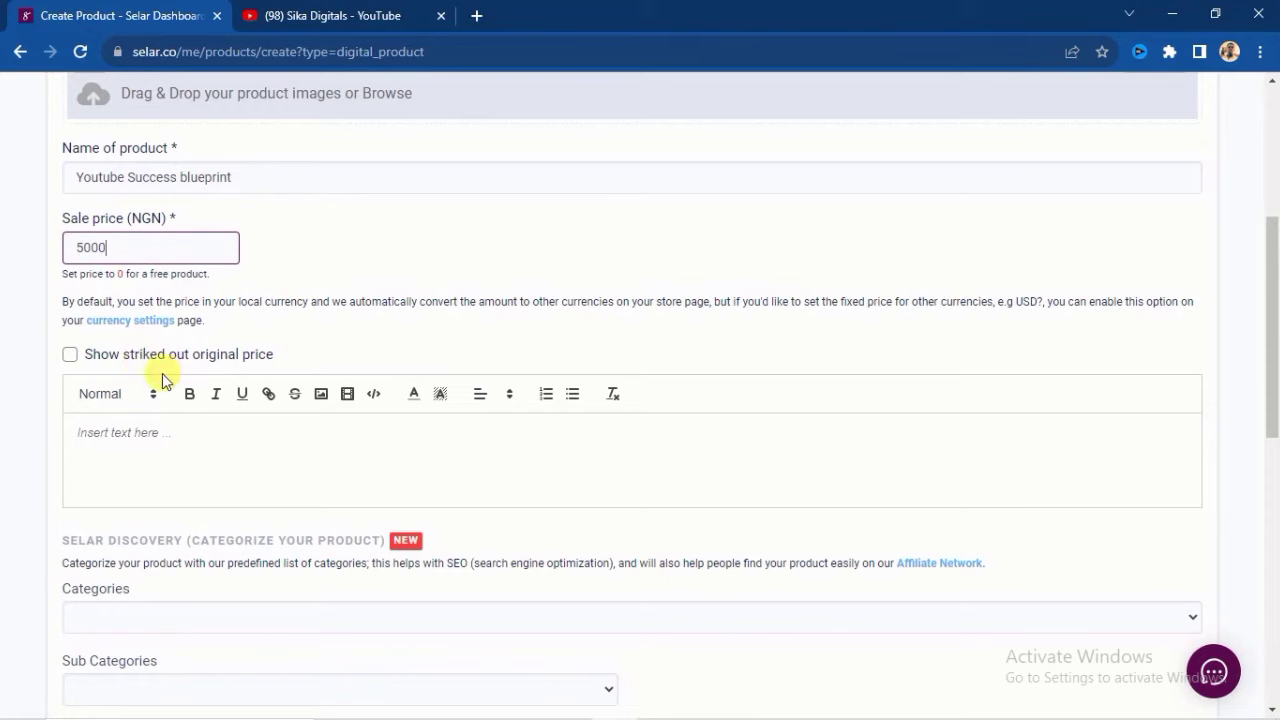
- Enable the struck-out original price and set it to 7000 NGN
left_click(69, 358)
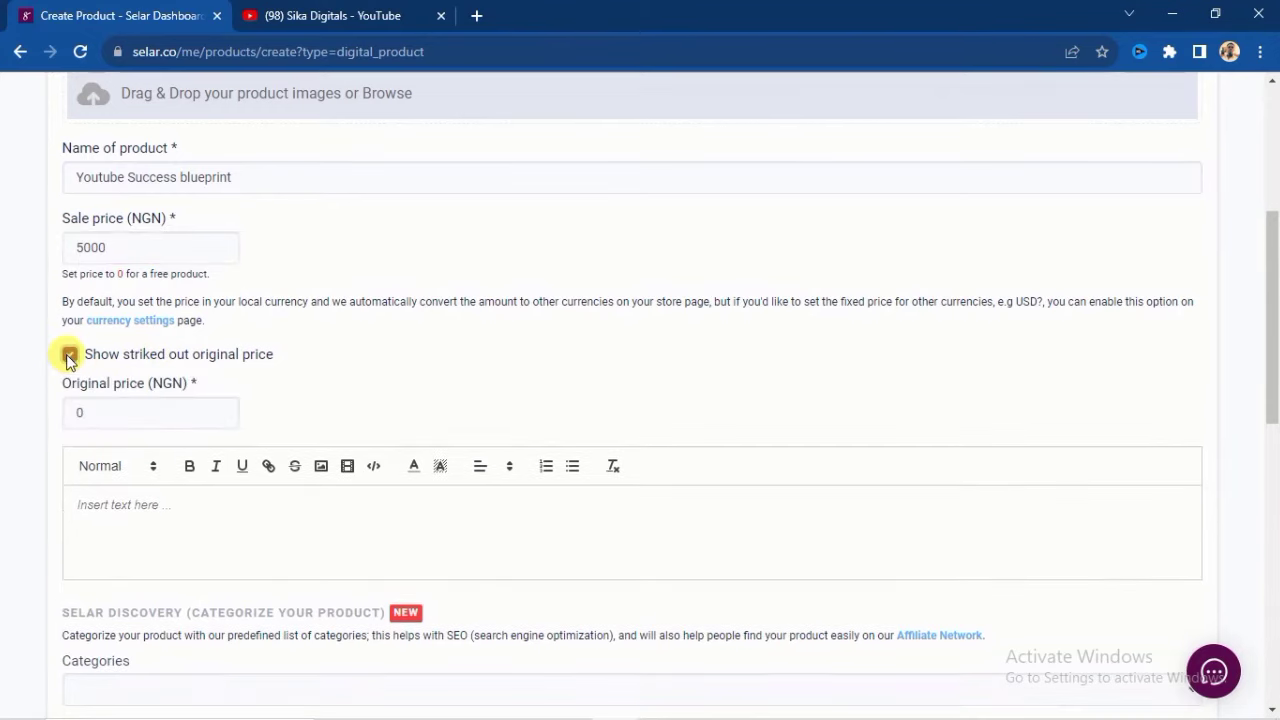
left_click(95, 413)
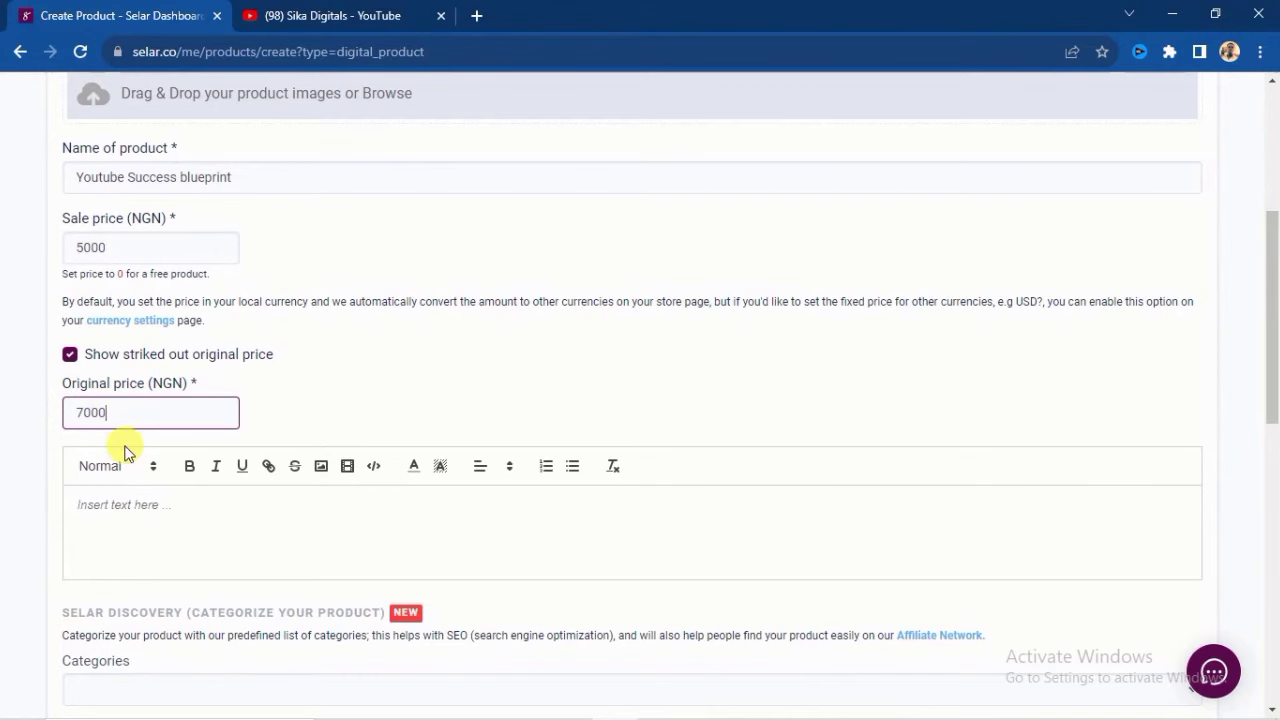
scroll(131, 507, "down", 1)
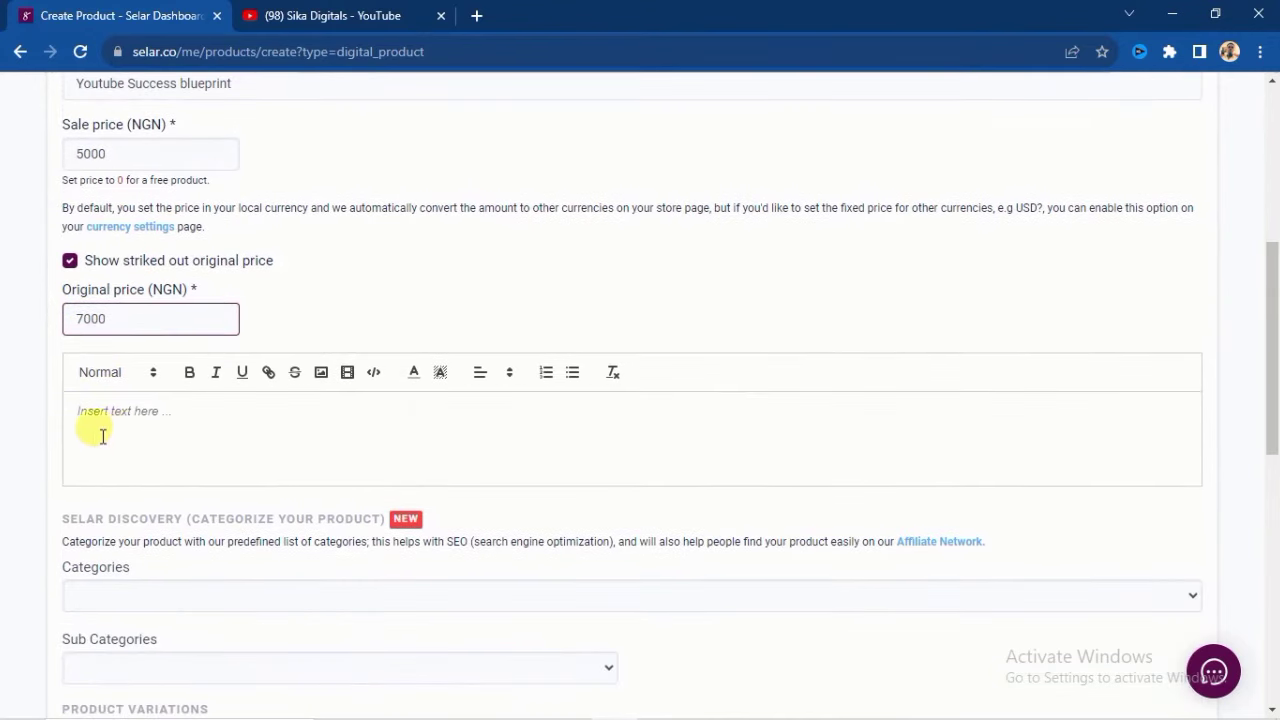
left_click(107, 414)
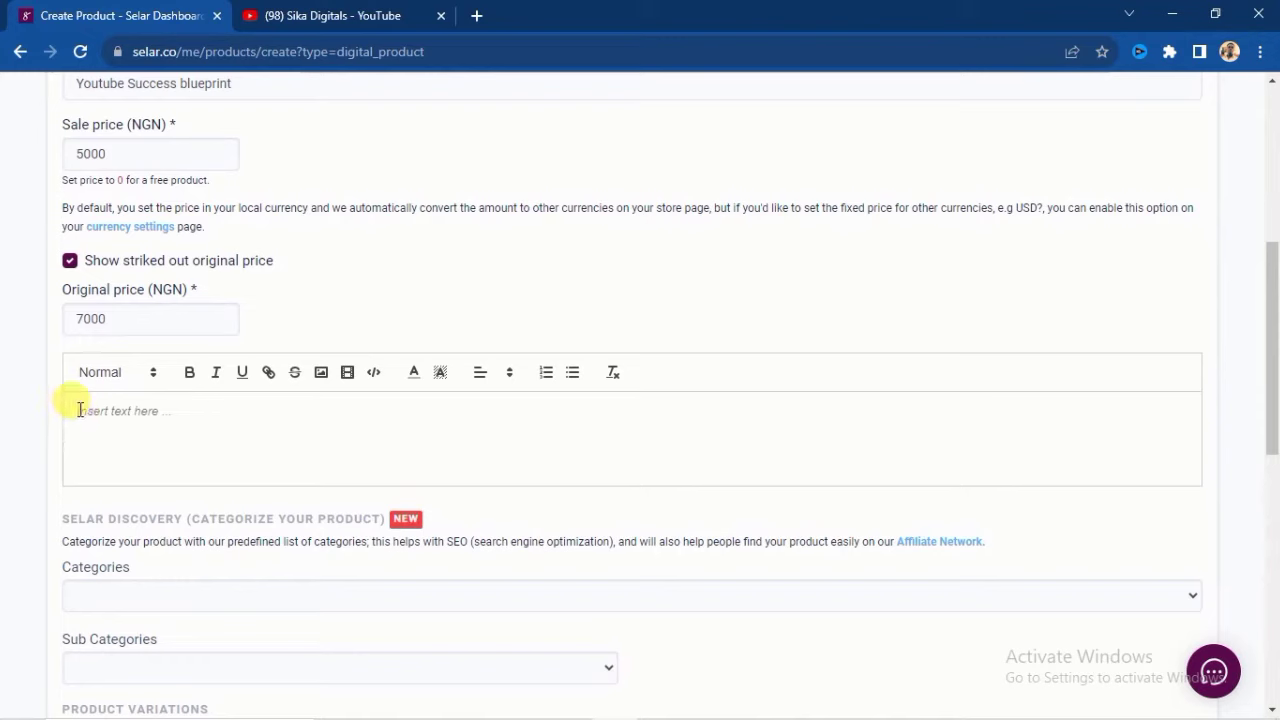
- Write 'youtube success blueprint' as the first line of the product description
left_click(79, 410)
type("youtube success blueprint")
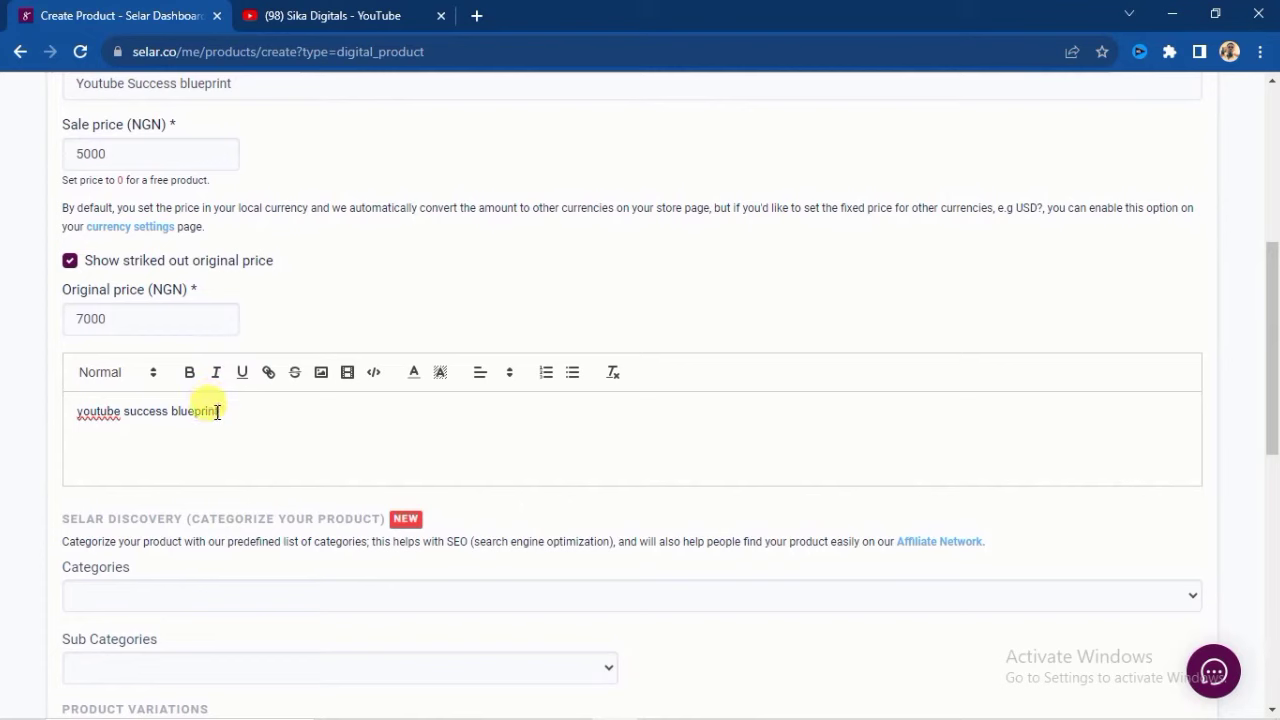
left_click_drag(218, 411, 84, 413)
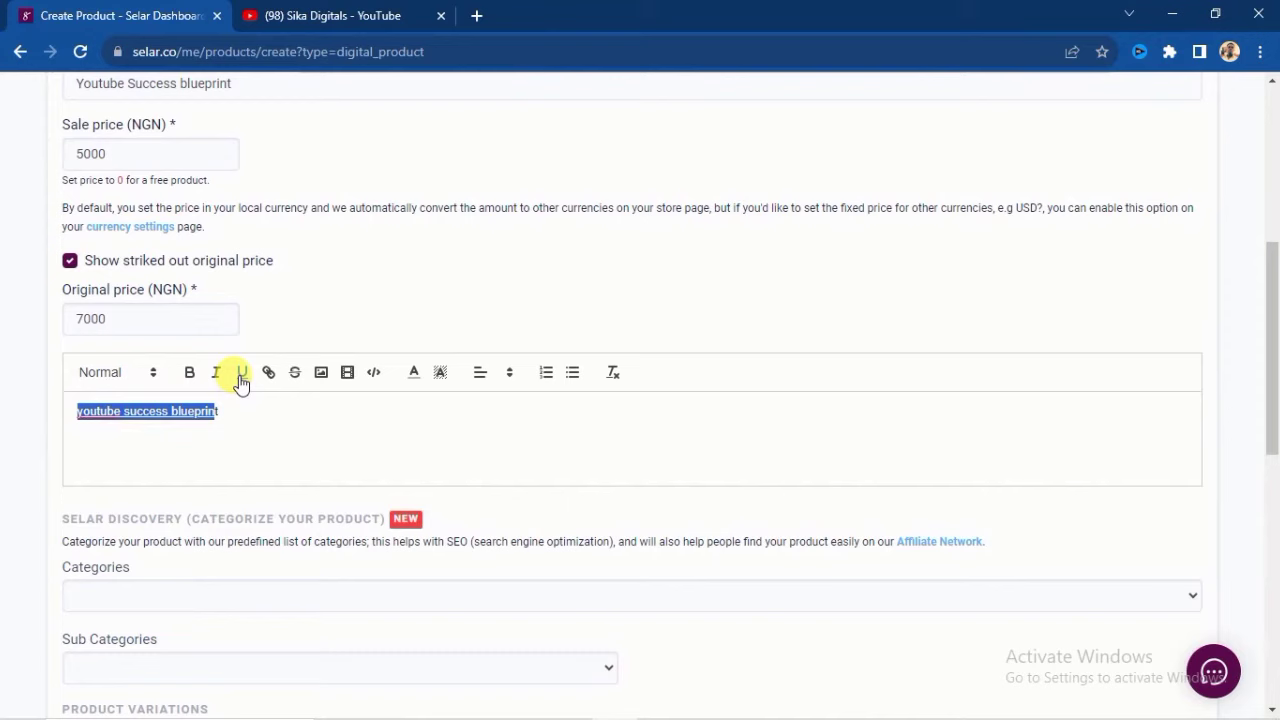
left_click(238, 408)
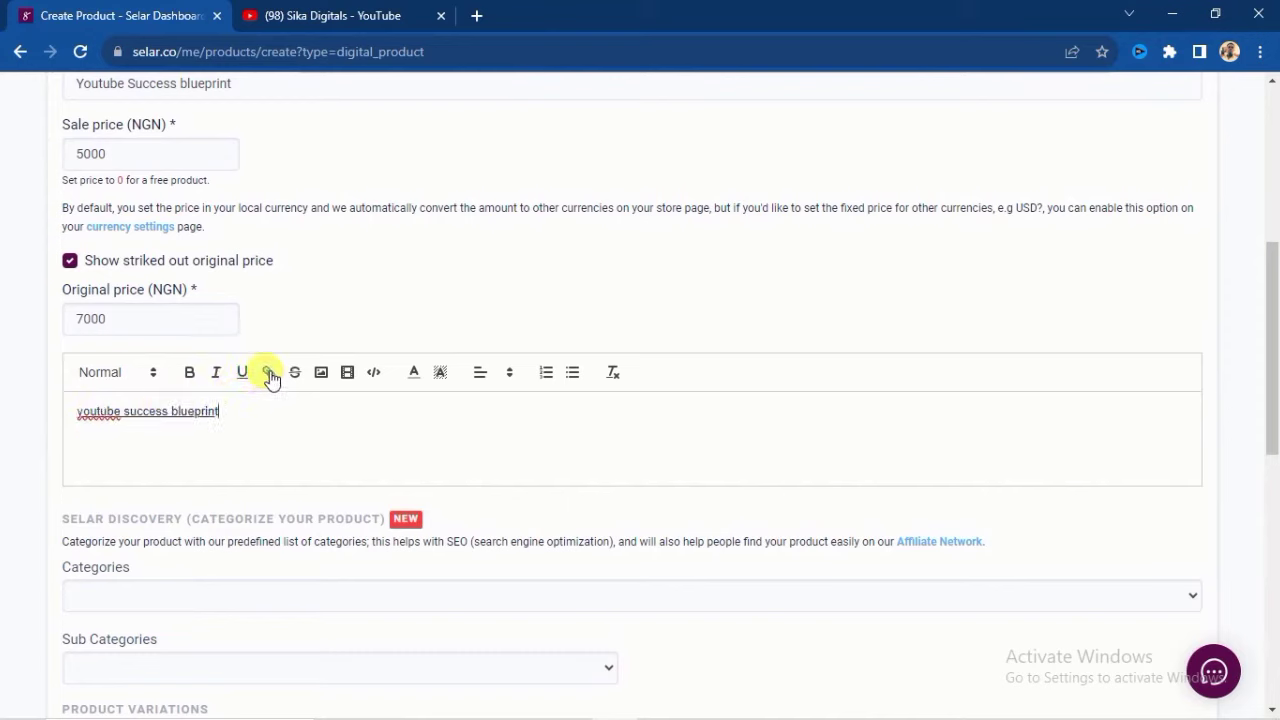
left_click_drag(224, 411, 74, 418)
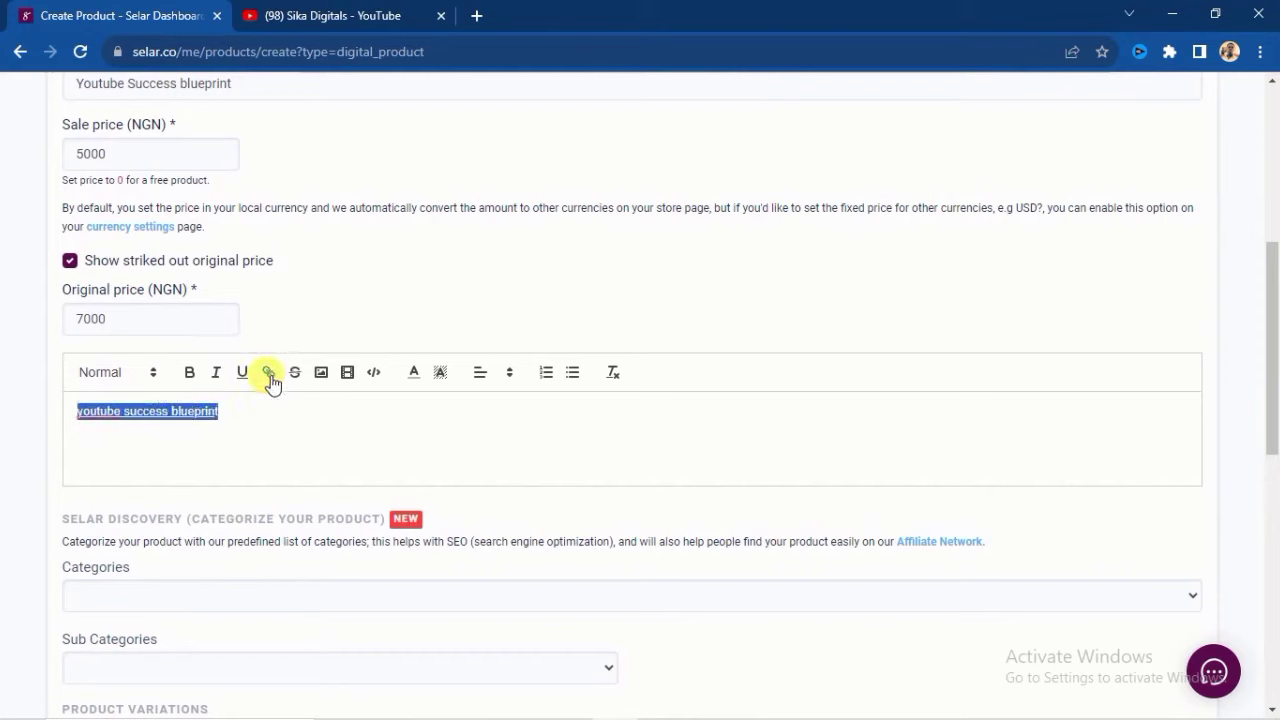
left_click(229, 413)
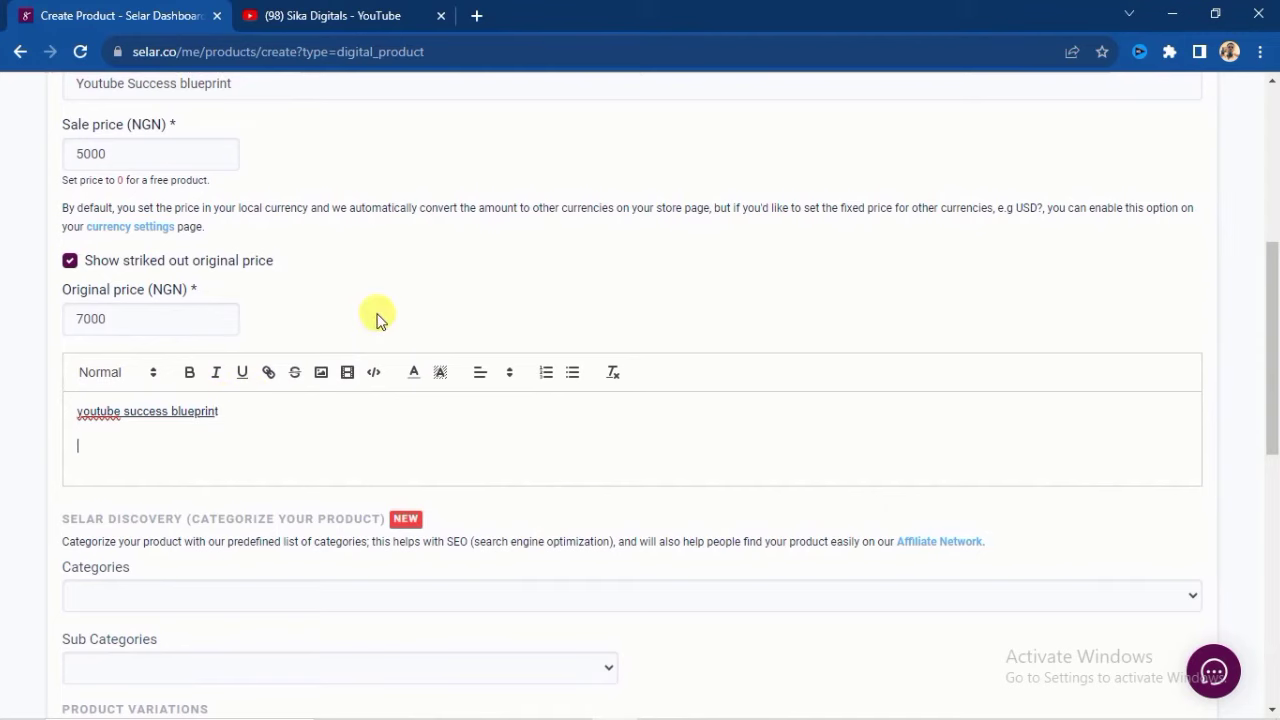
left_click(321, 382)
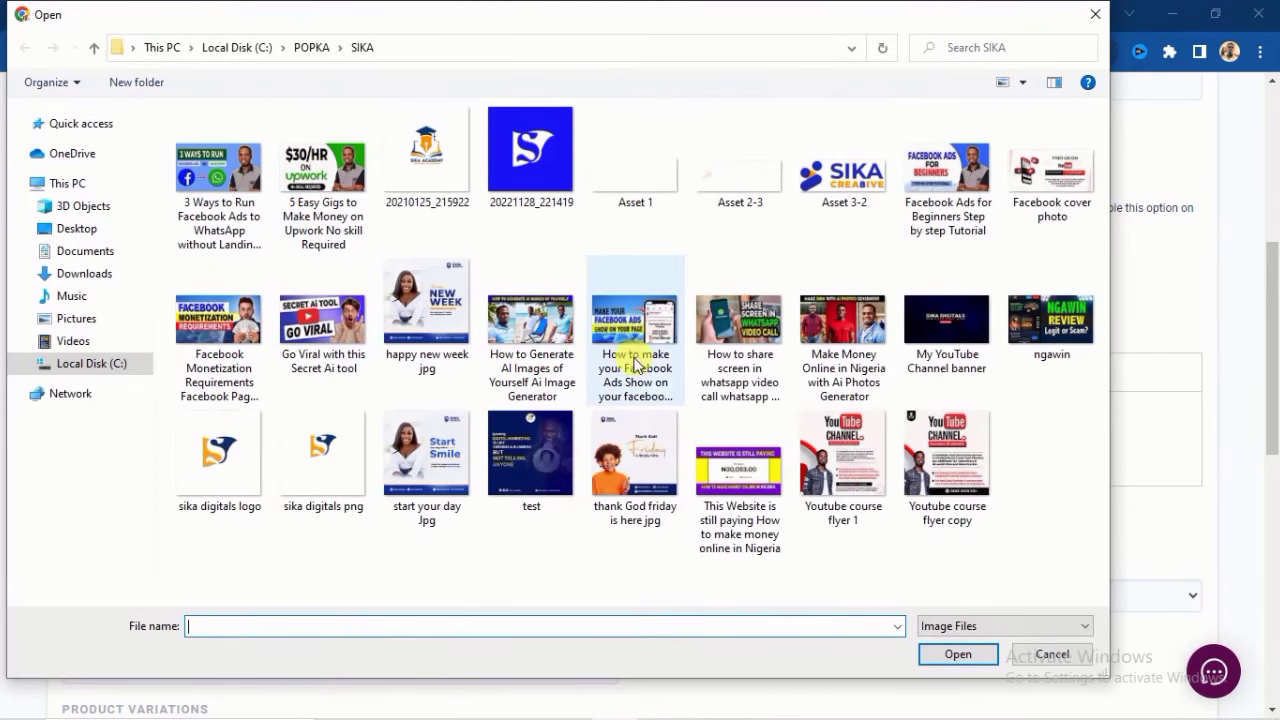
left_click(850, 458)
left_click(958, 656)
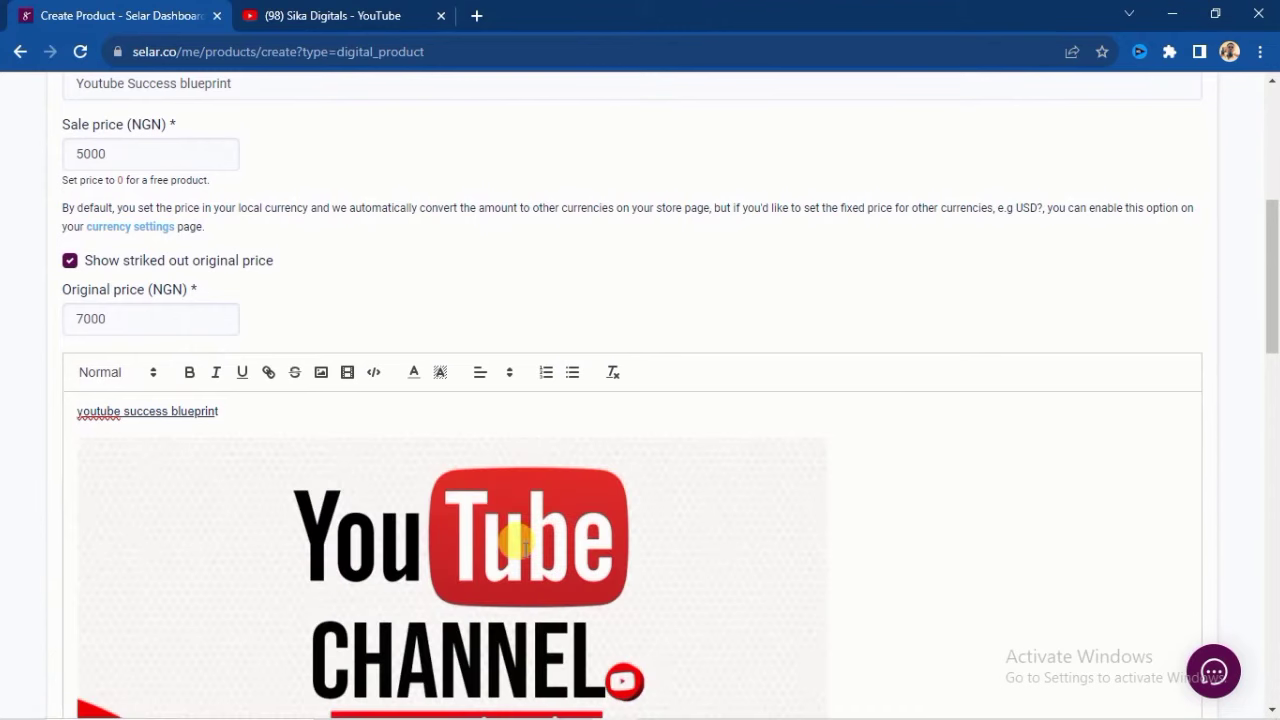
scroll(603, 491, "down", 6)
scroll(337, 343, "down", 1)
scroll(334, 343, "up", 8)
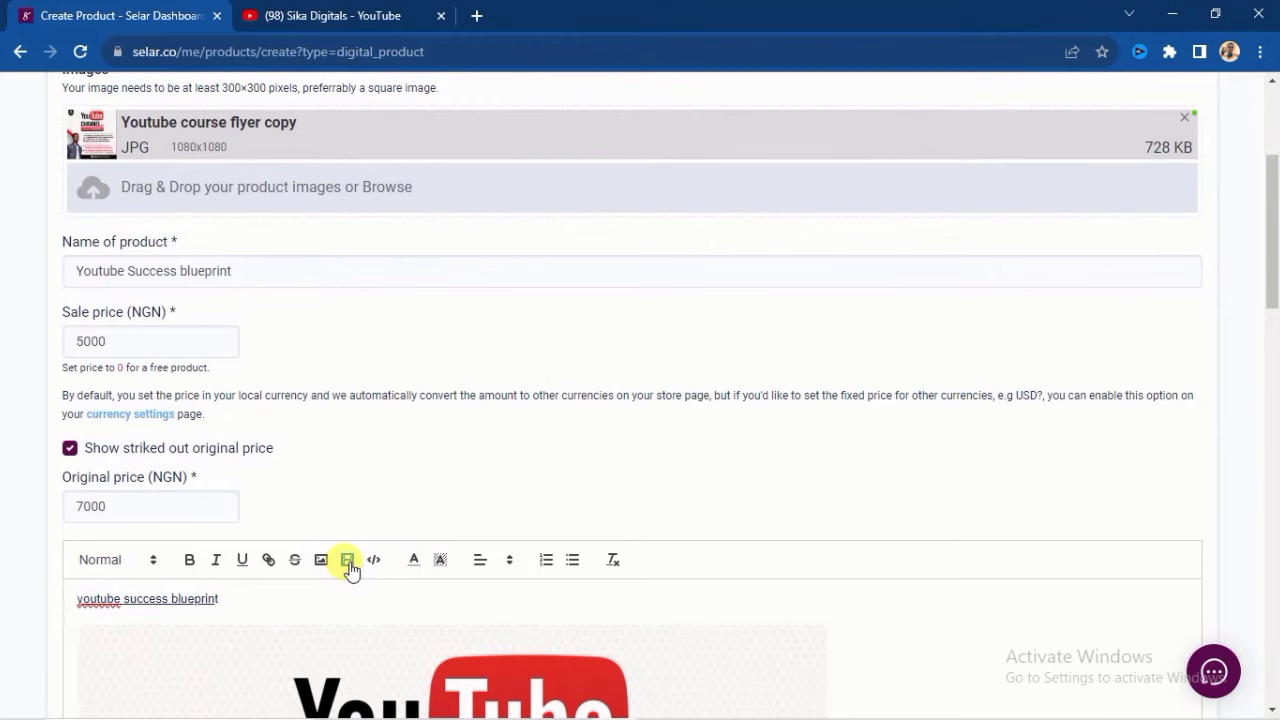
left_click(347, 561)
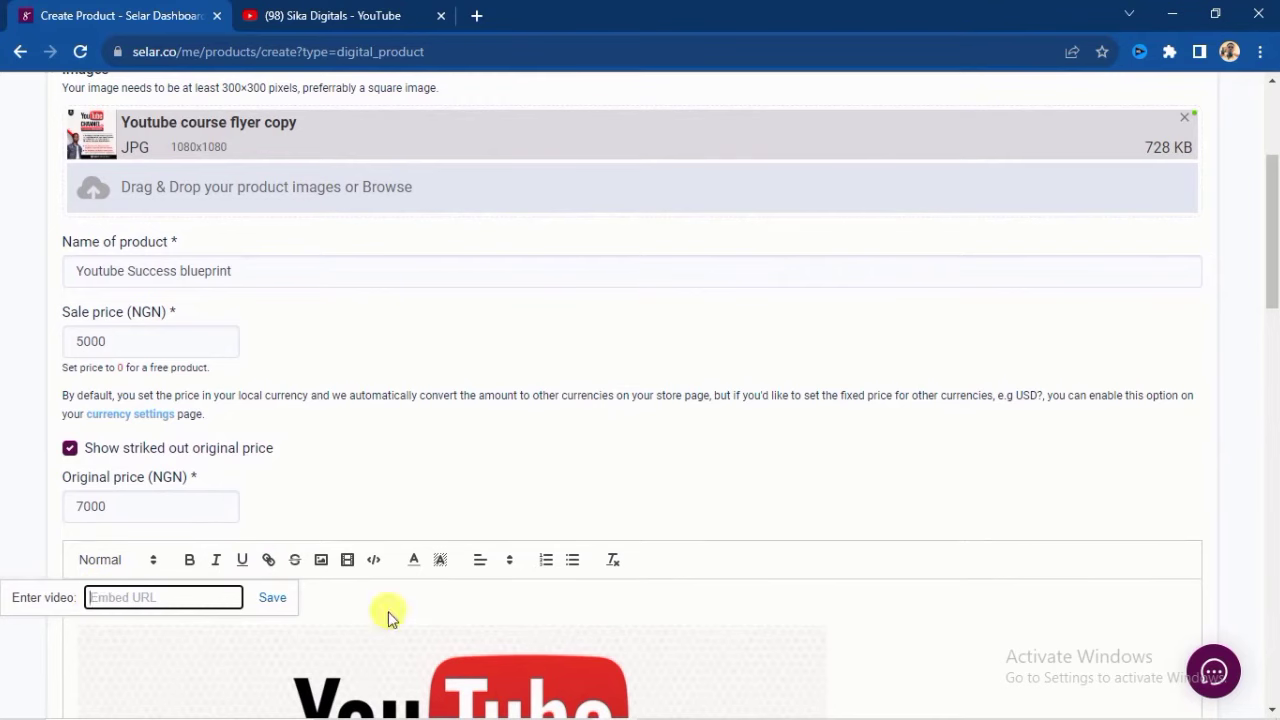
scroll(371, 617, "down", 2)
scroll(348, 600, "down", 6)
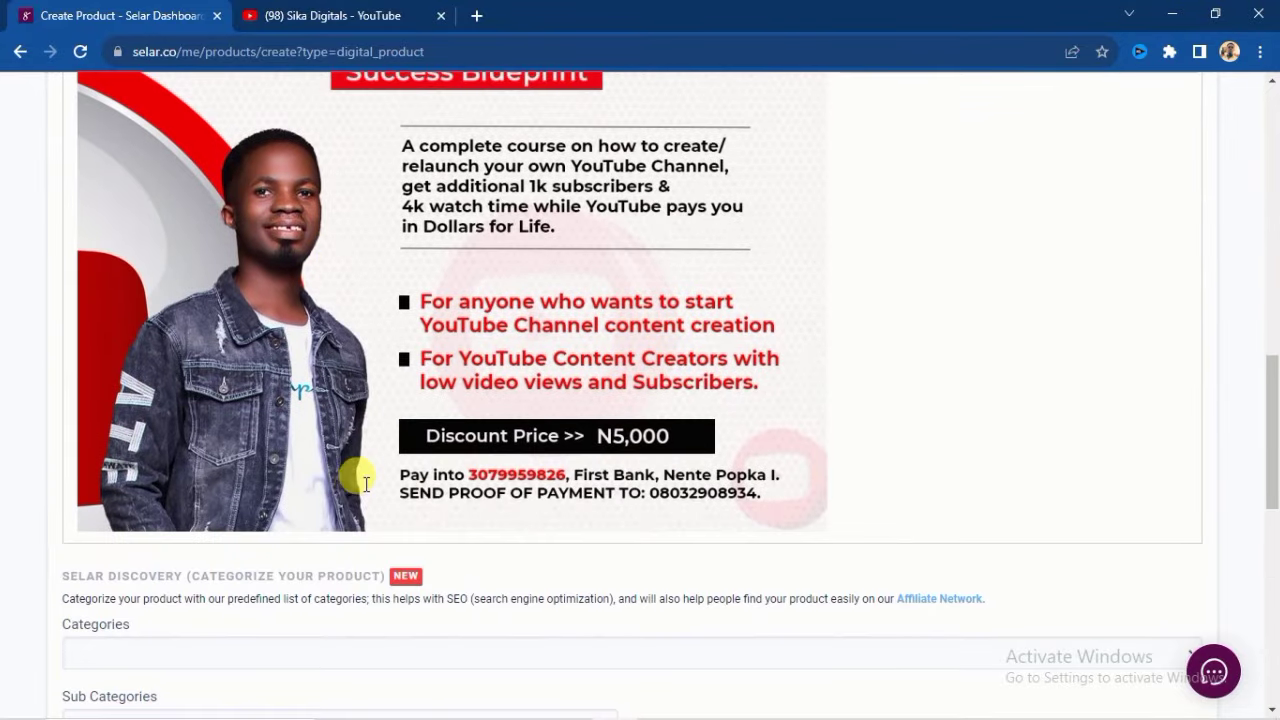
scroll(360, 472, "up", 1)
scroll(363, 466, "down", 2)
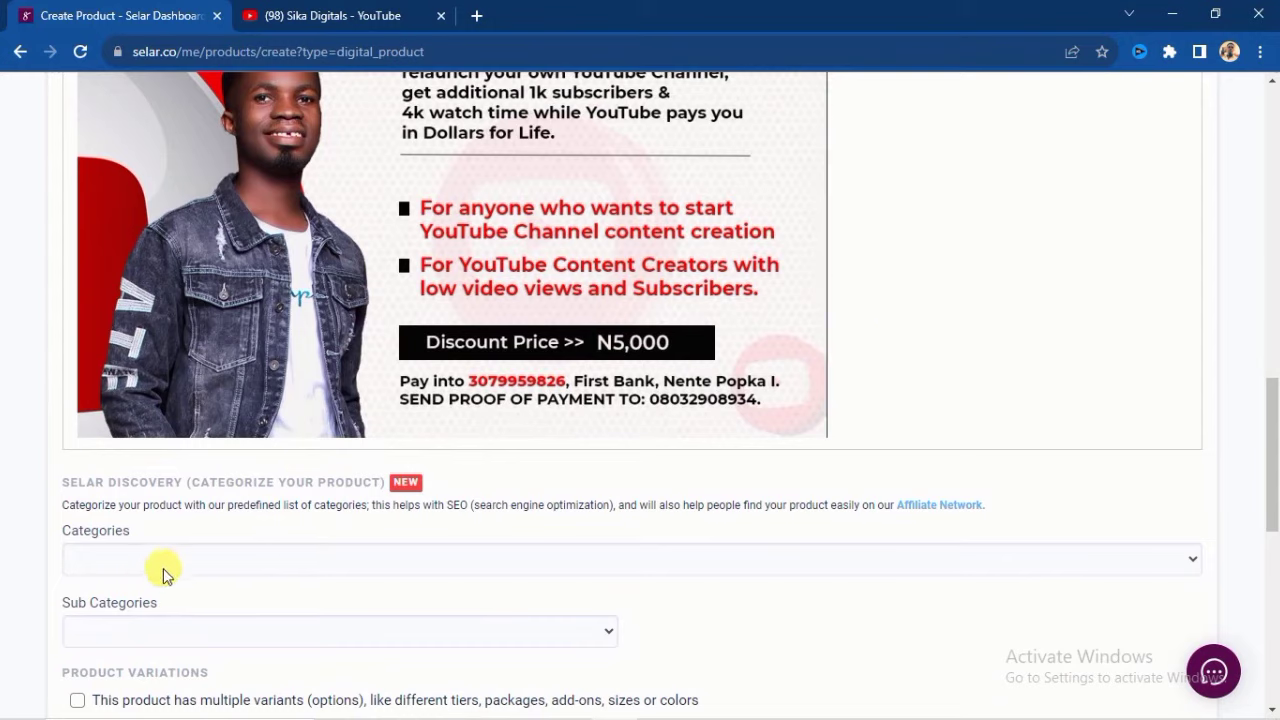
- Set the discovery category to Business and the sub-category to Content Creation
scroll(163, 568, "down", 1)
left_click(89, 472)
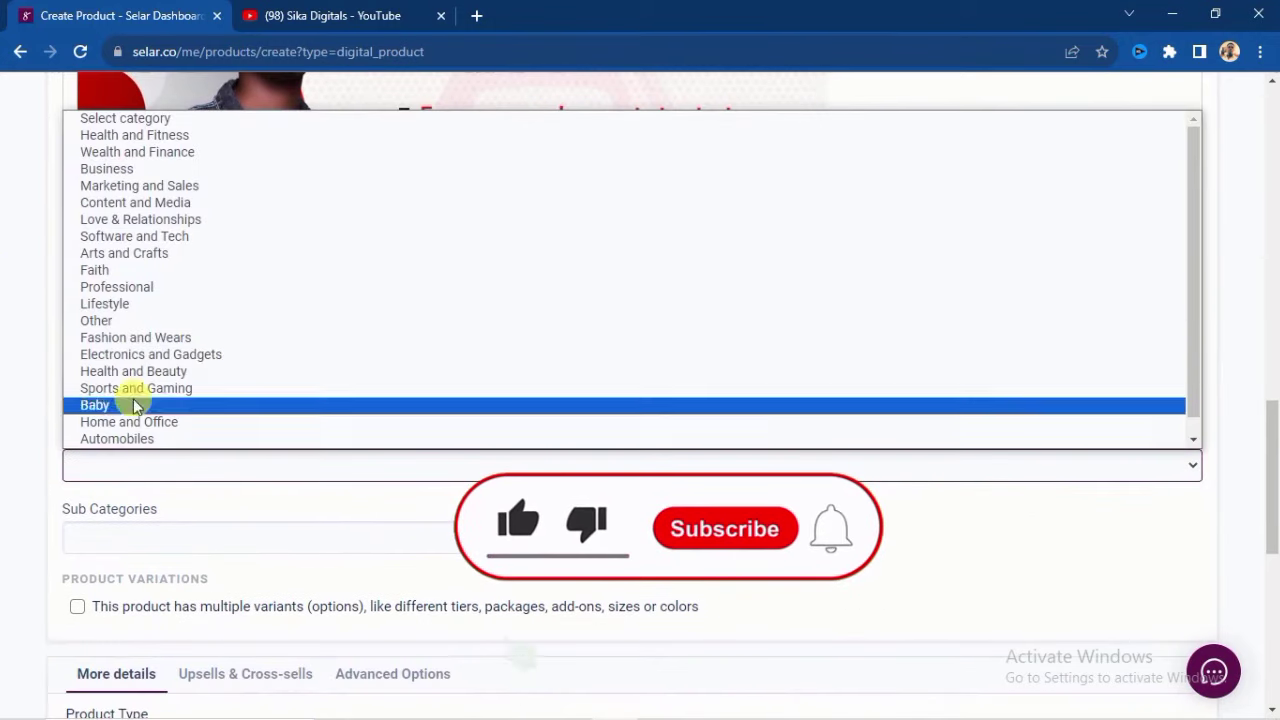
left_click(140, 178)
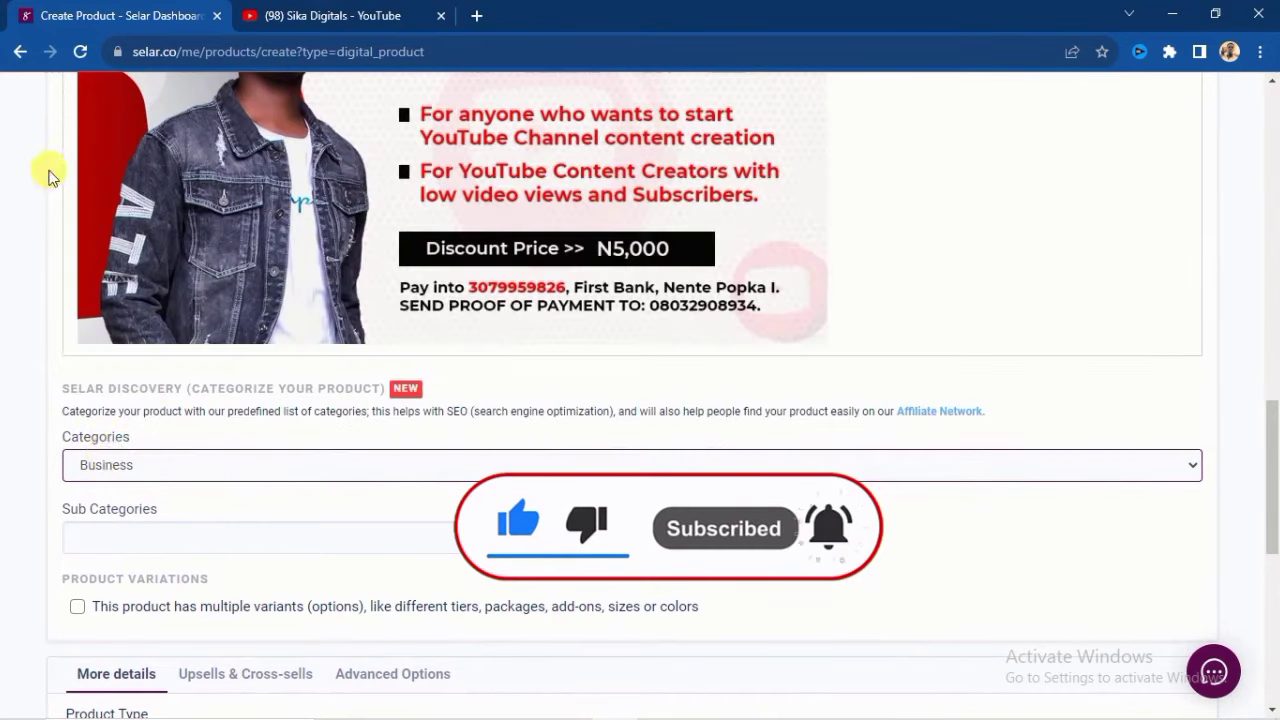
scroll(157, 534, "down", 2)
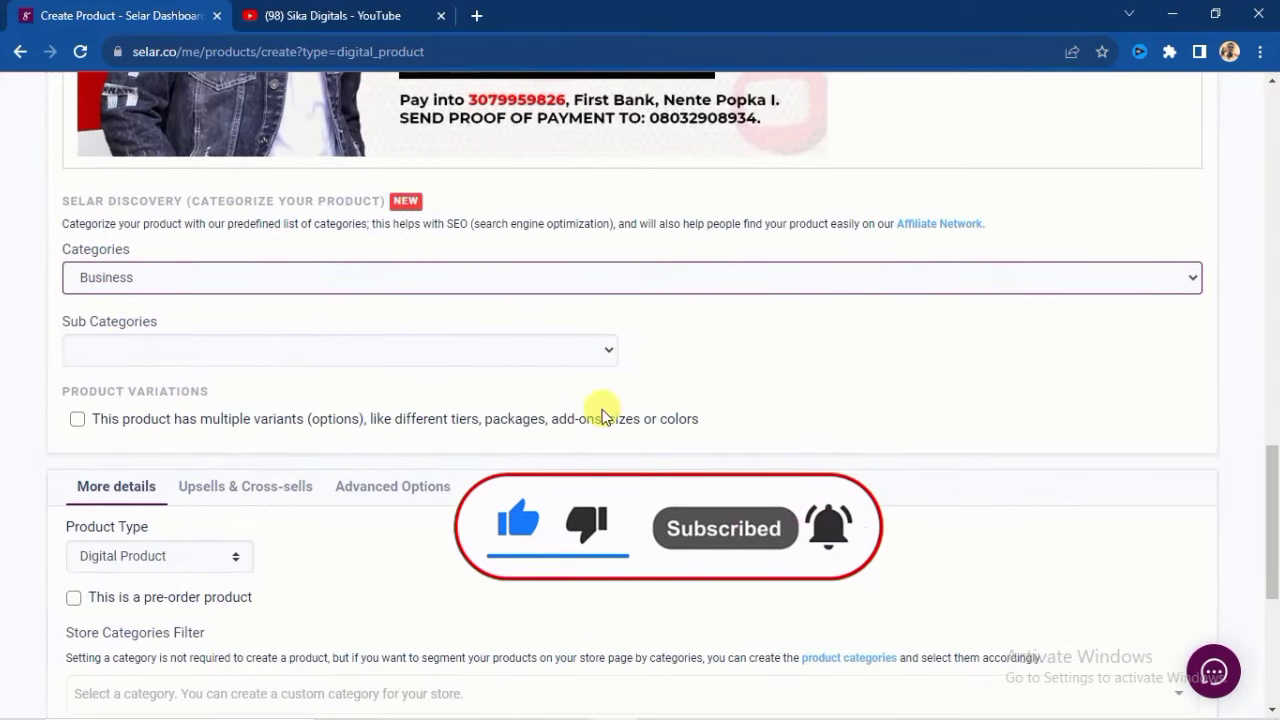
left_click(609, 349)
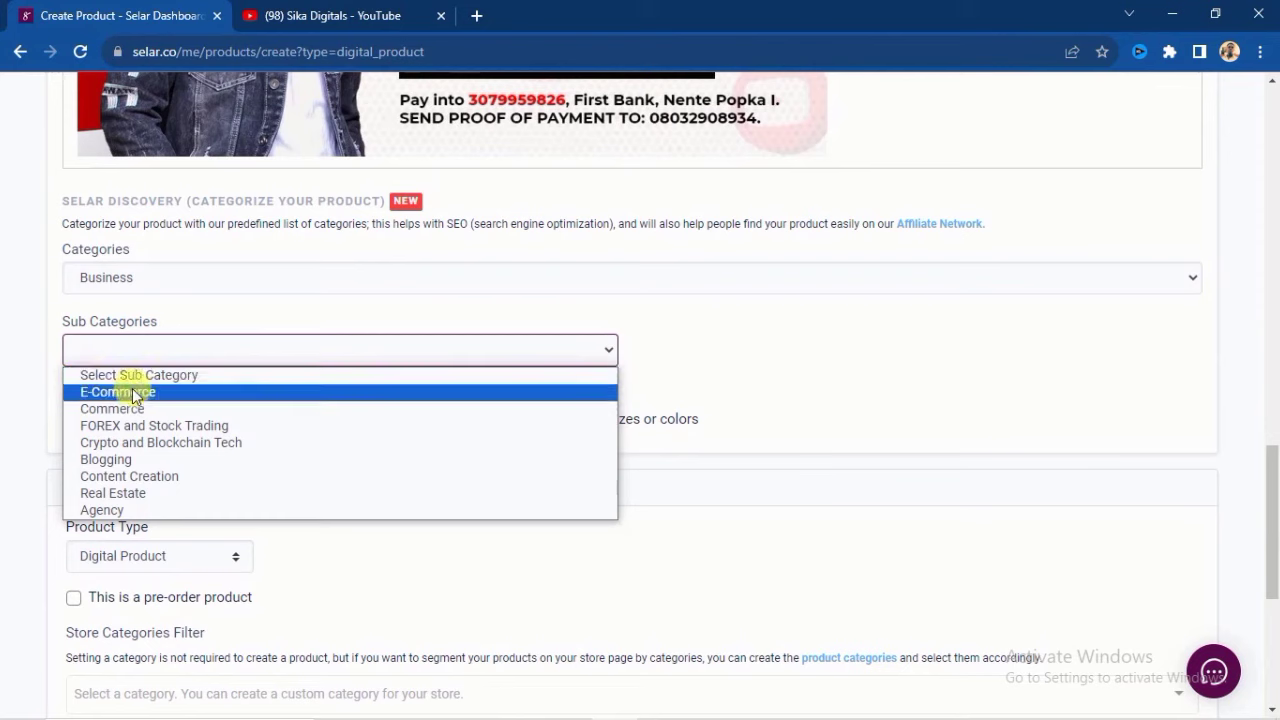
left_click(153, 477)
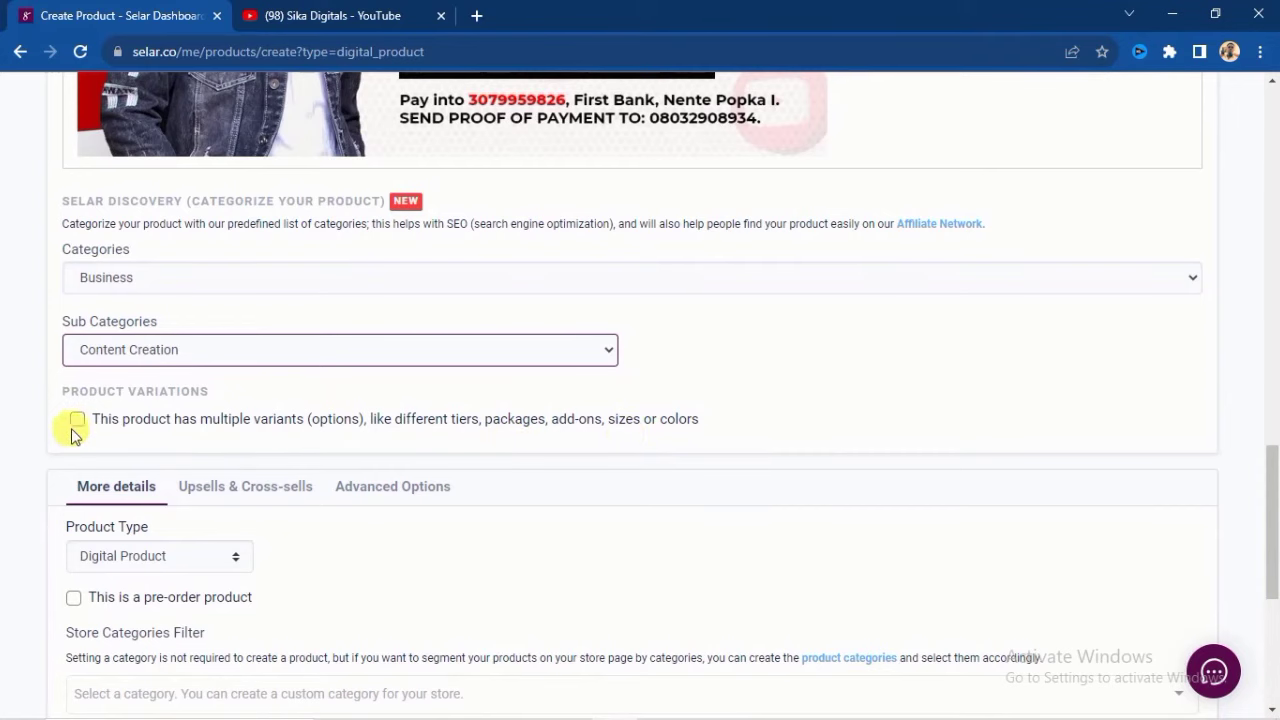
scroll(100, 430, "down", 2)
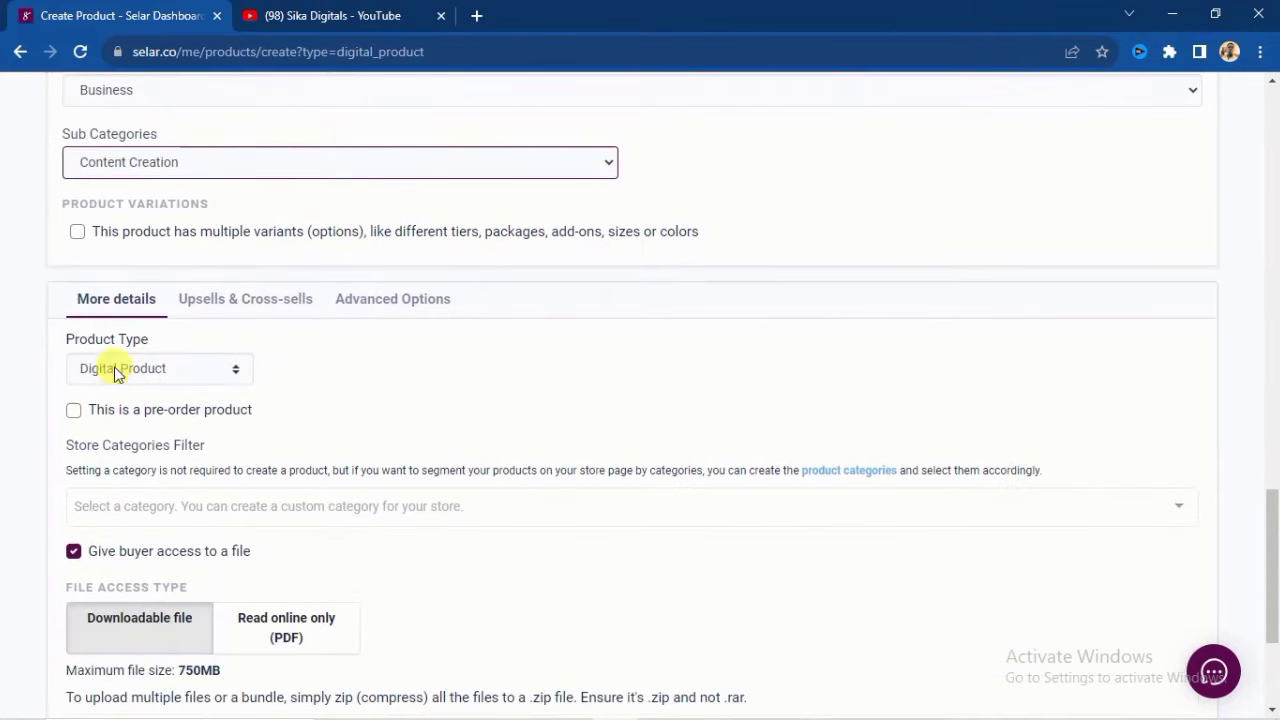
scroll(214, 409, "down", 2)
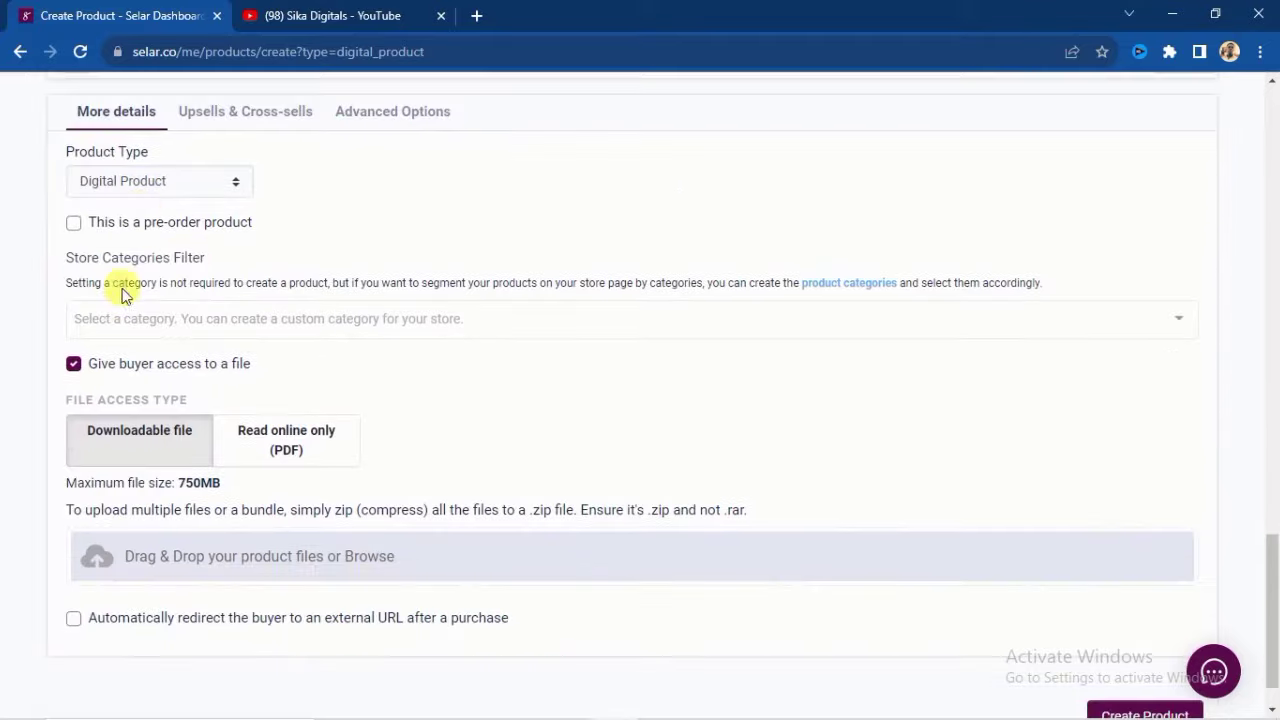
left_click(237, 181)
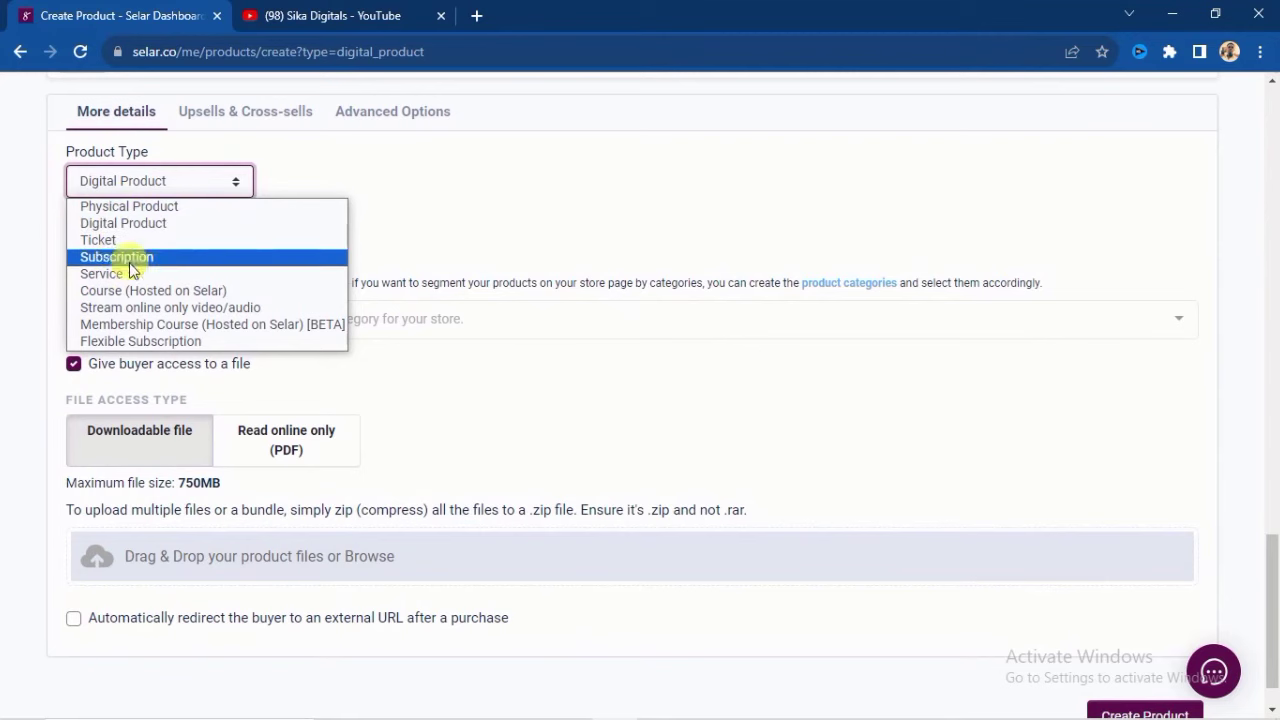
left_click(338, 174)
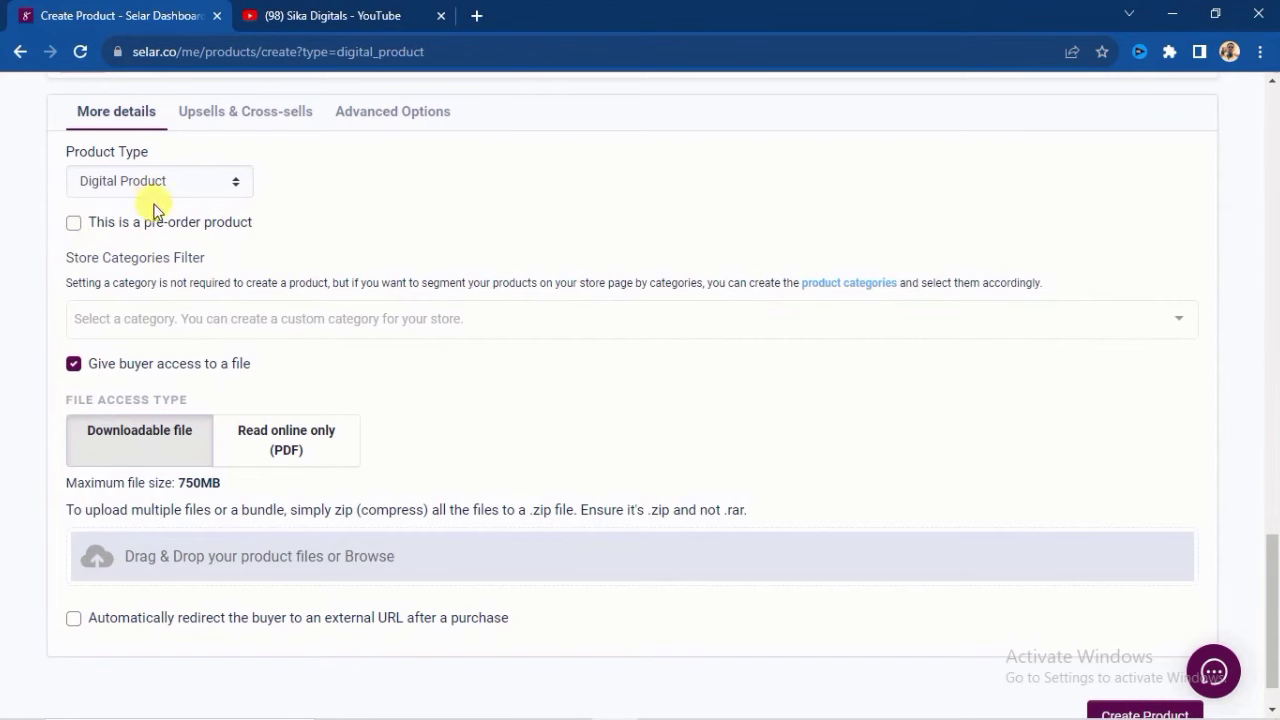
scroll(256, 290, "down", 1)
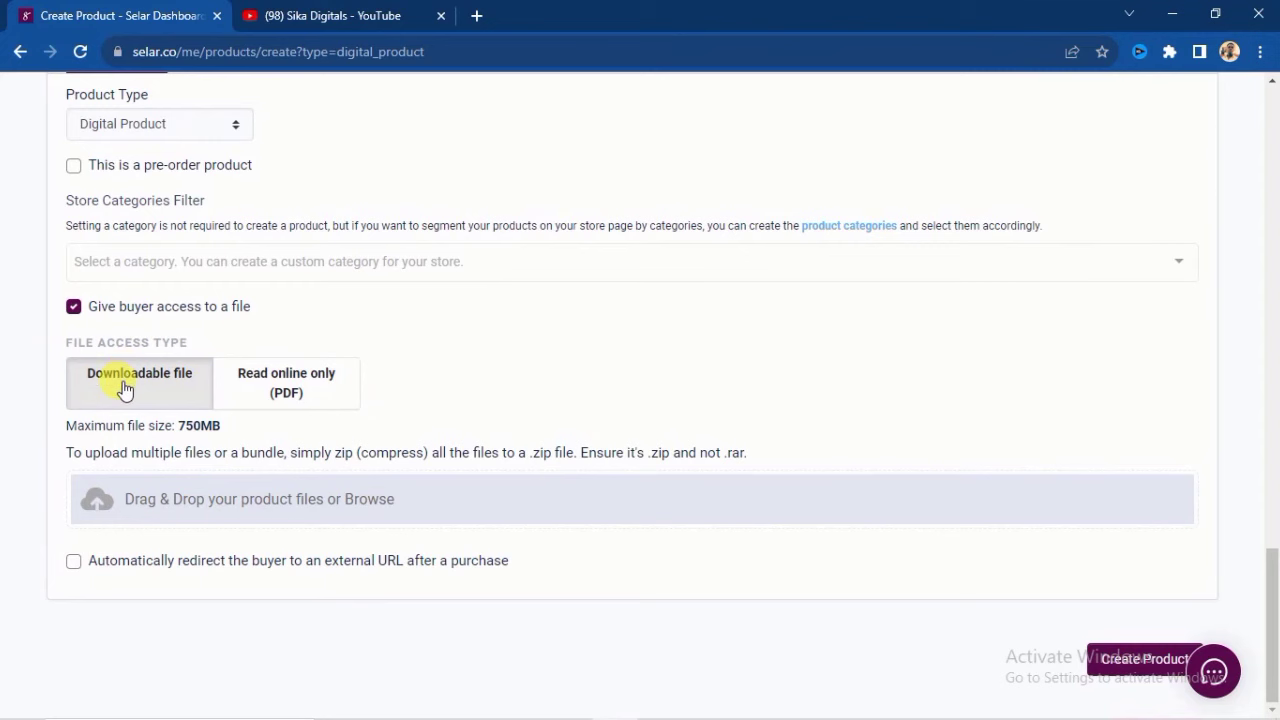
- Turn off buyer file access and redirect buyers after purchase to the saved wa.link WhatsApp URL
left_click(74, 307)
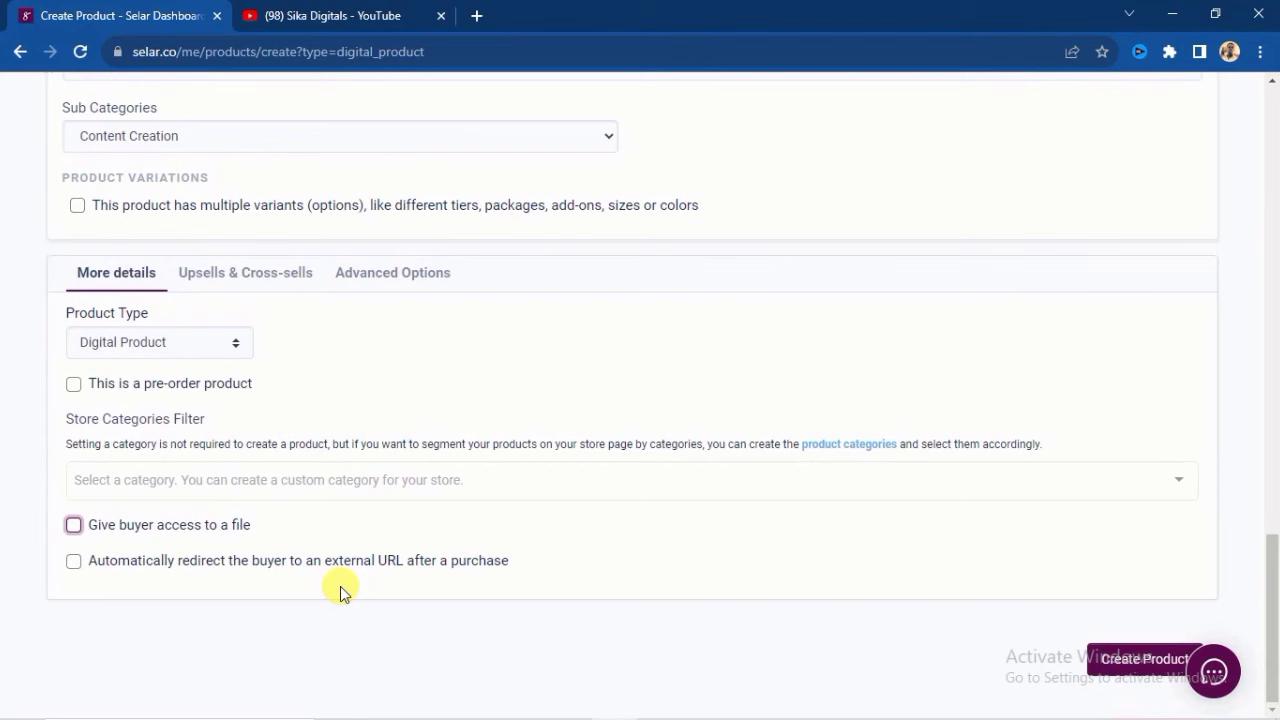
left_click(74, 561)
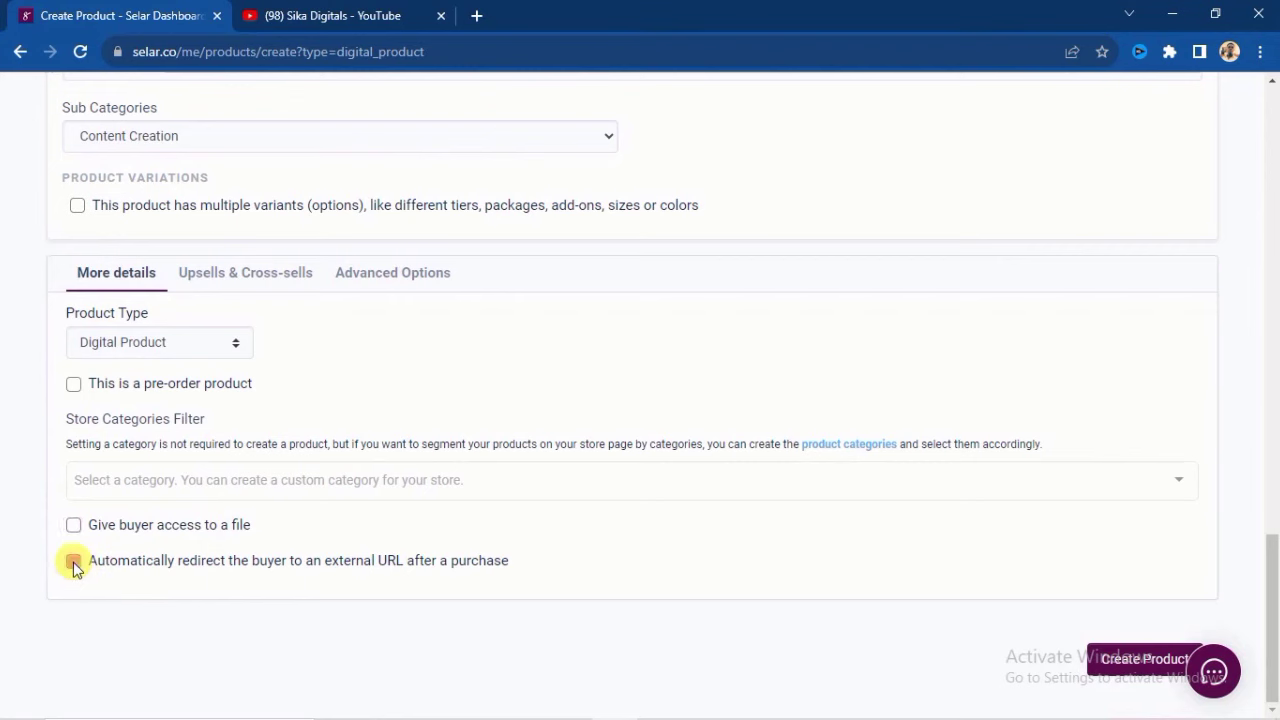
scroll(700, 580, "down", 1)
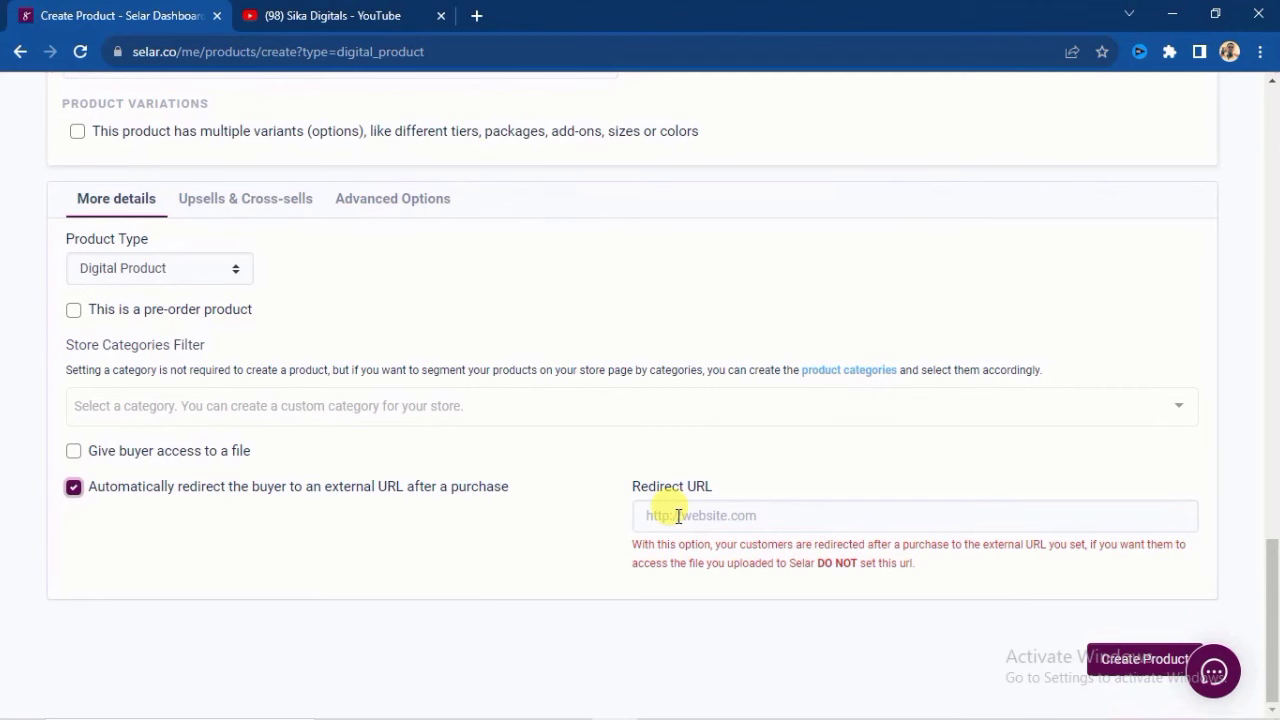
left_click(678, 516)
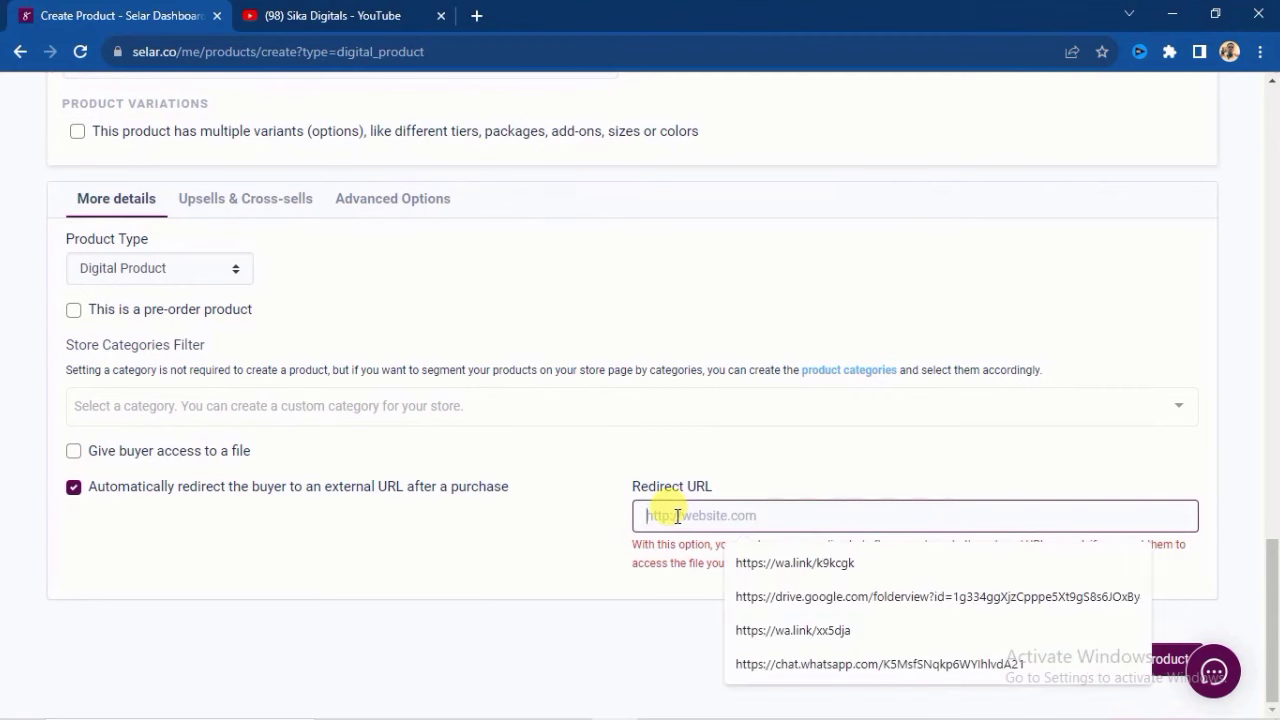
left_click(806, 563)
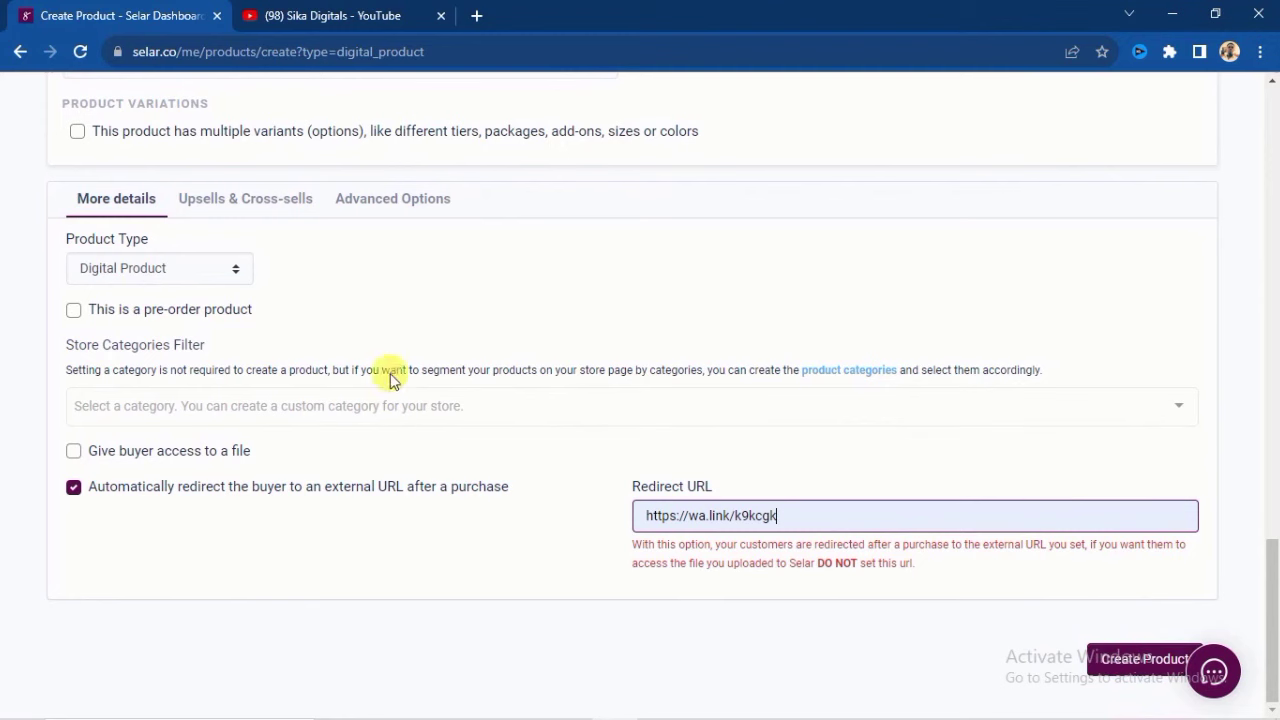
left_click(1143, 662)
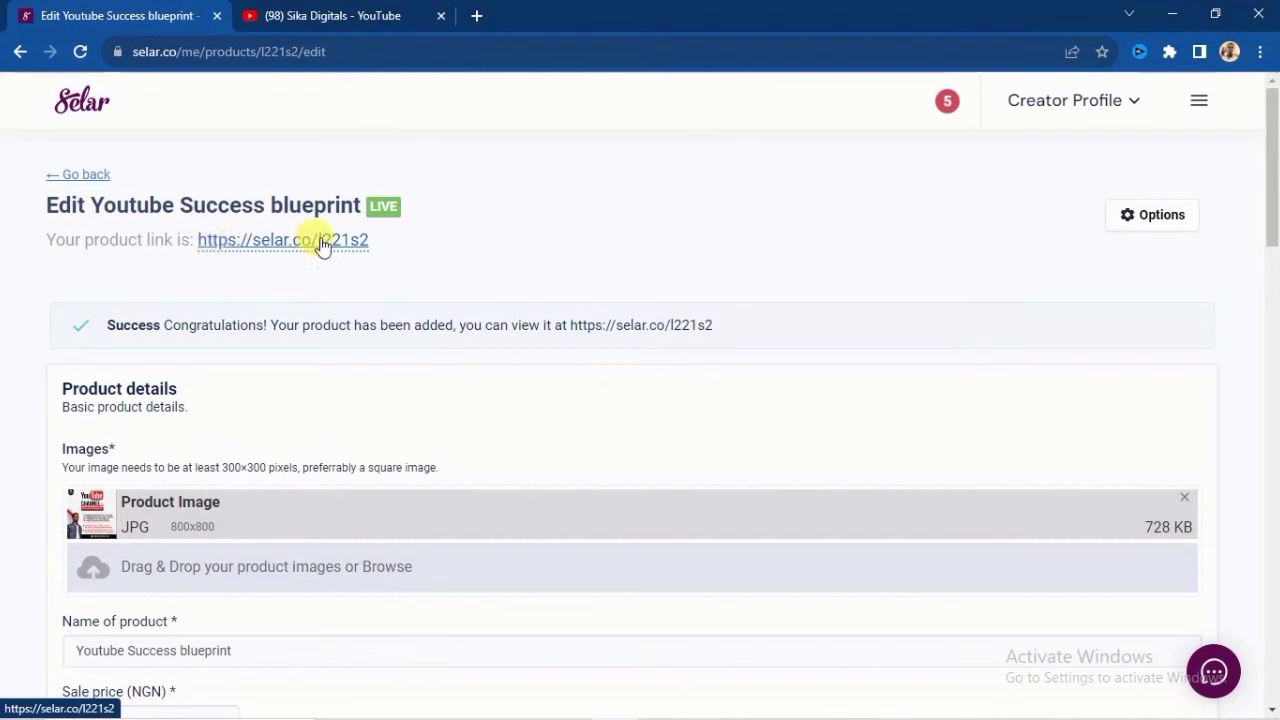
left_click_drag(370, 245, 189, 240)
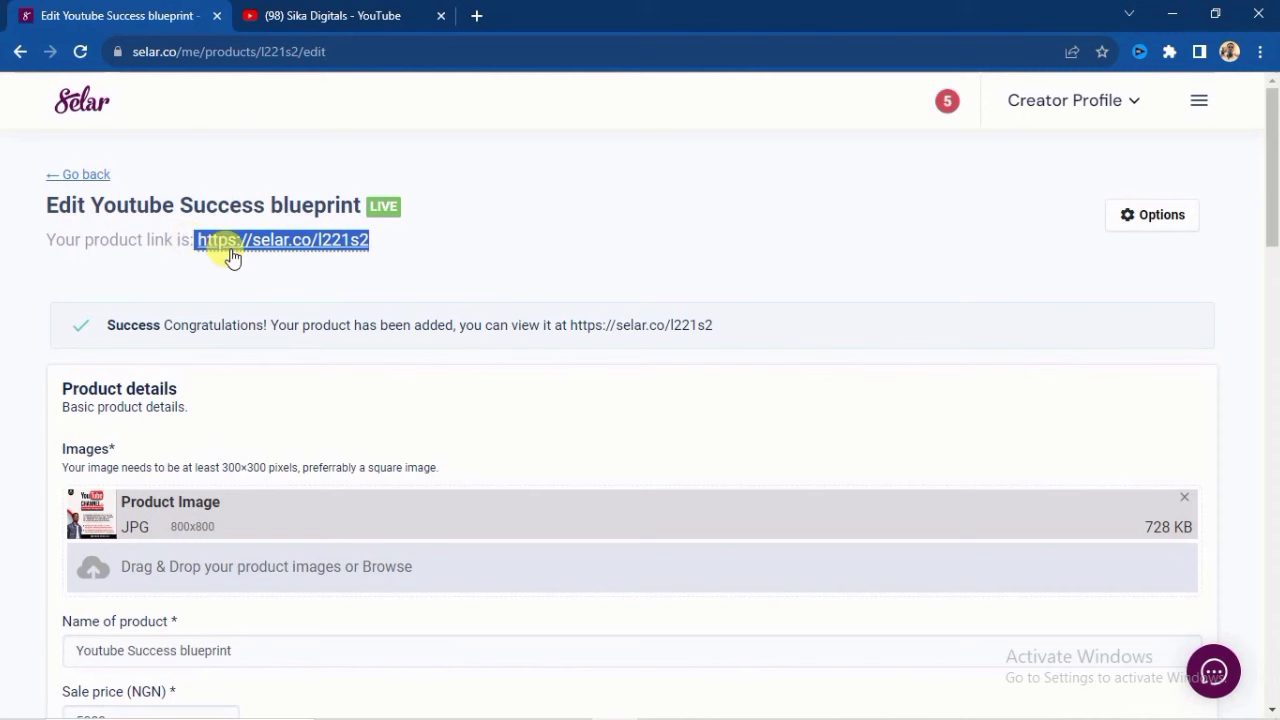
right_click(239, 242)
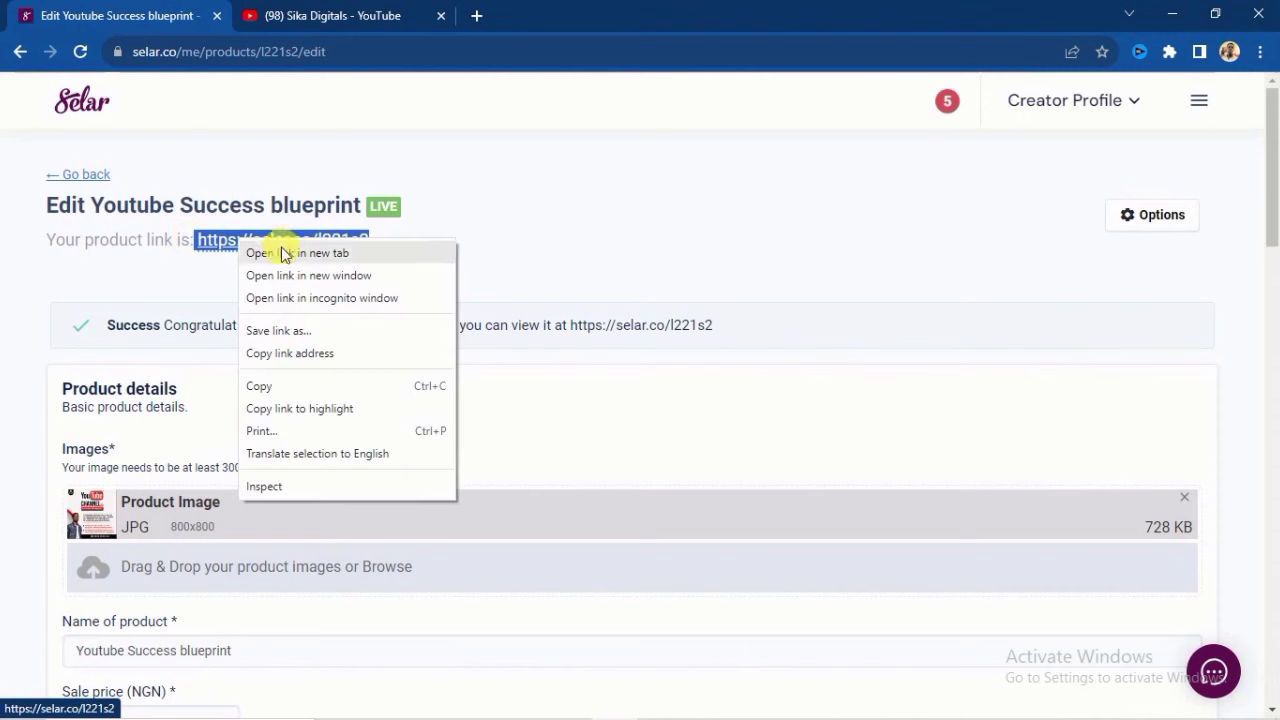
left_click(277, 387)
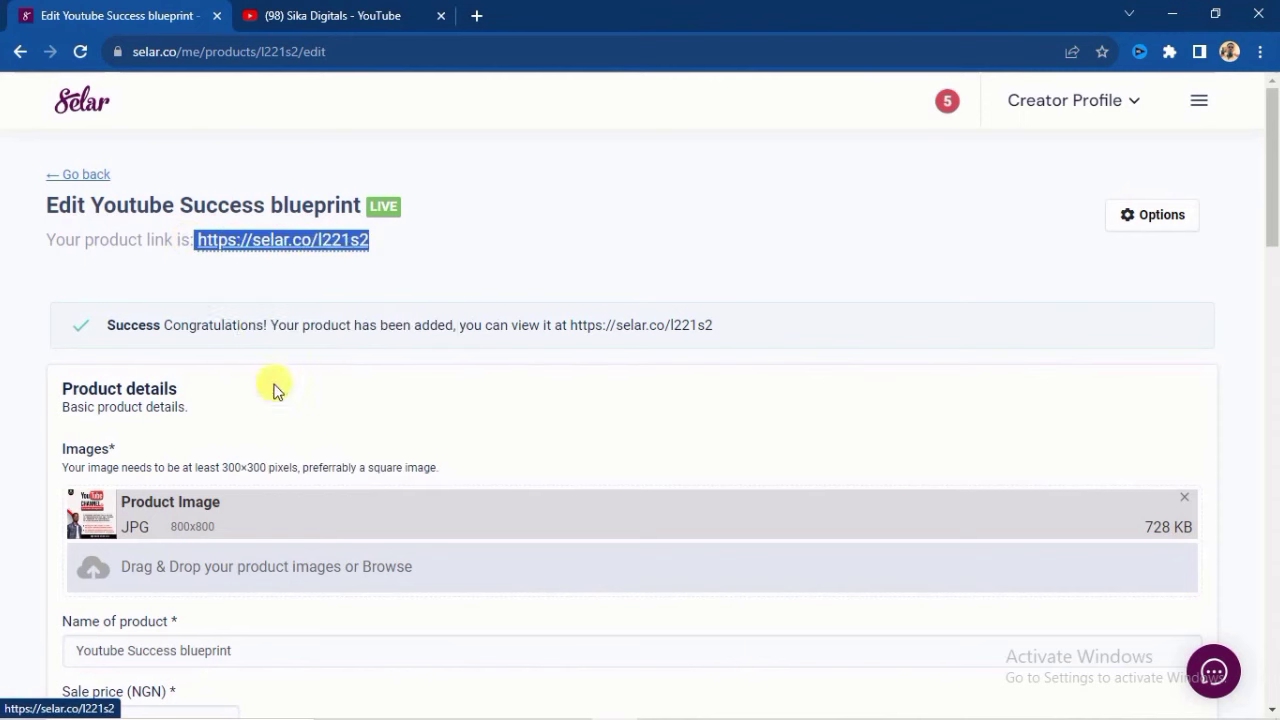
left_click(347, 270)
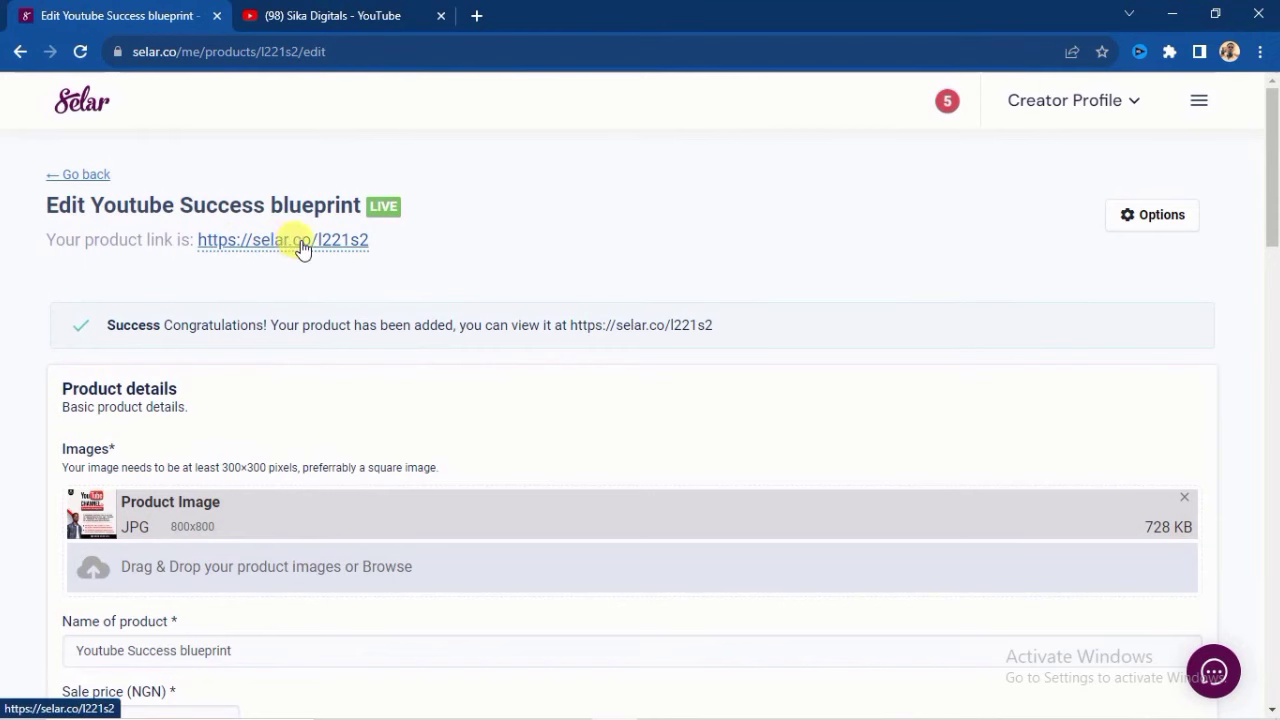
left_click(300, 248)
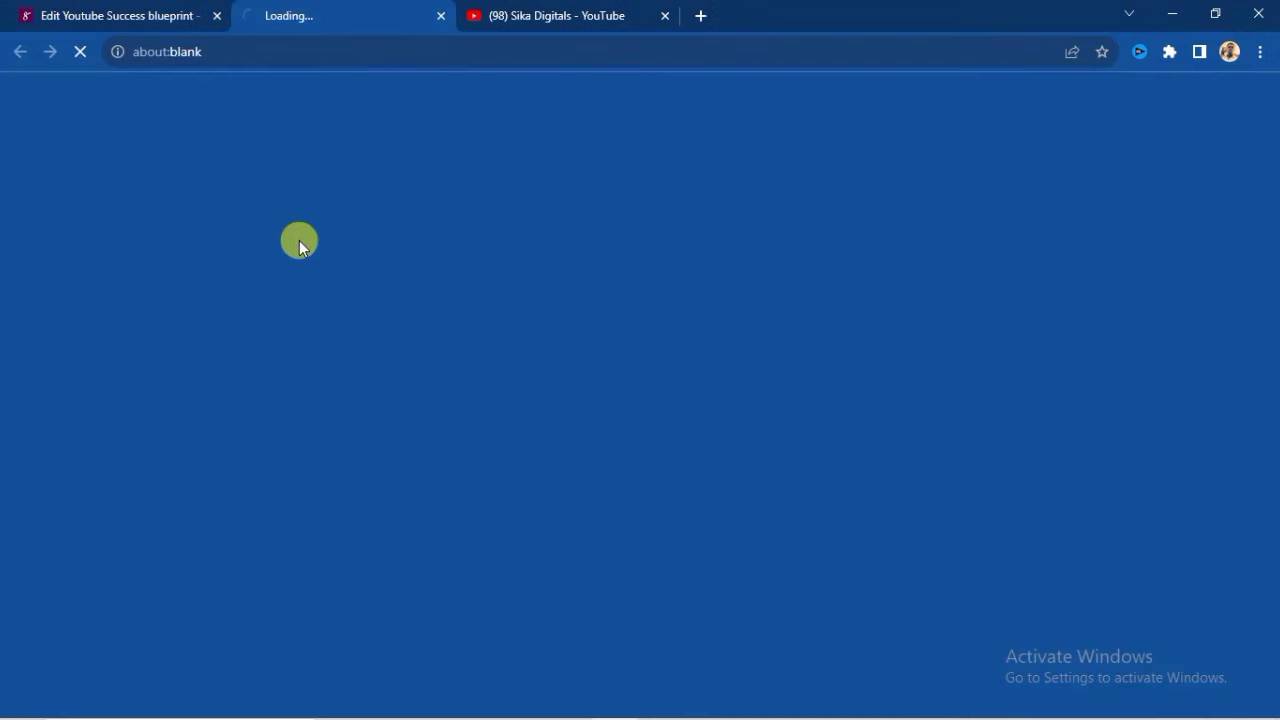